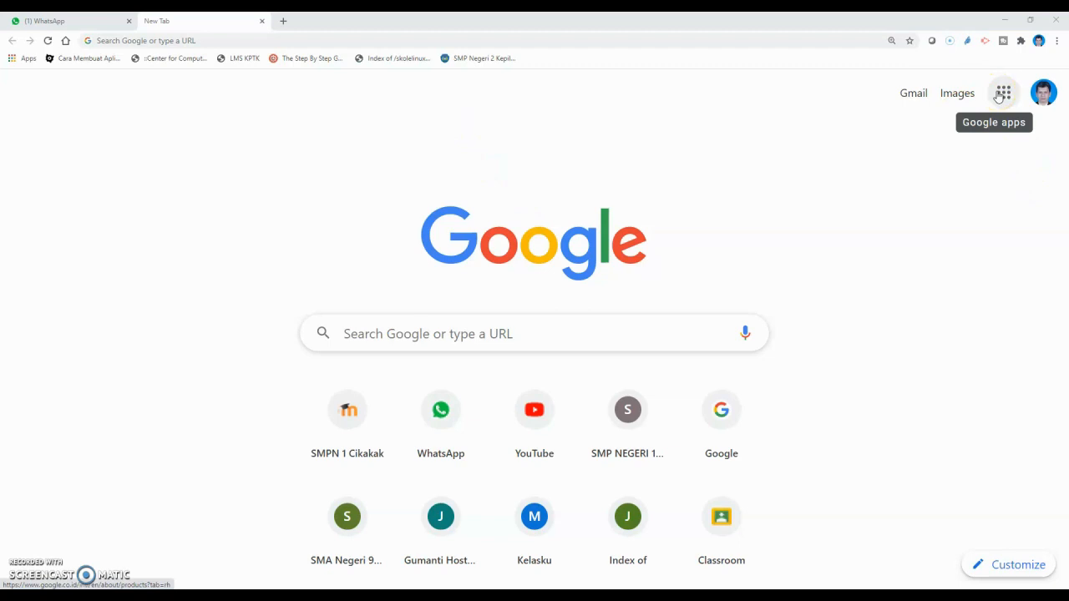
Step: Launch Google Classroom from the Google apps grid in Chrome
{"action": "left_click", "coordinate": [1001, 93]}
{"action": "scroll", "coordinate": [893, 351], "scroll_direction": "down", "scroll_amount": 5}
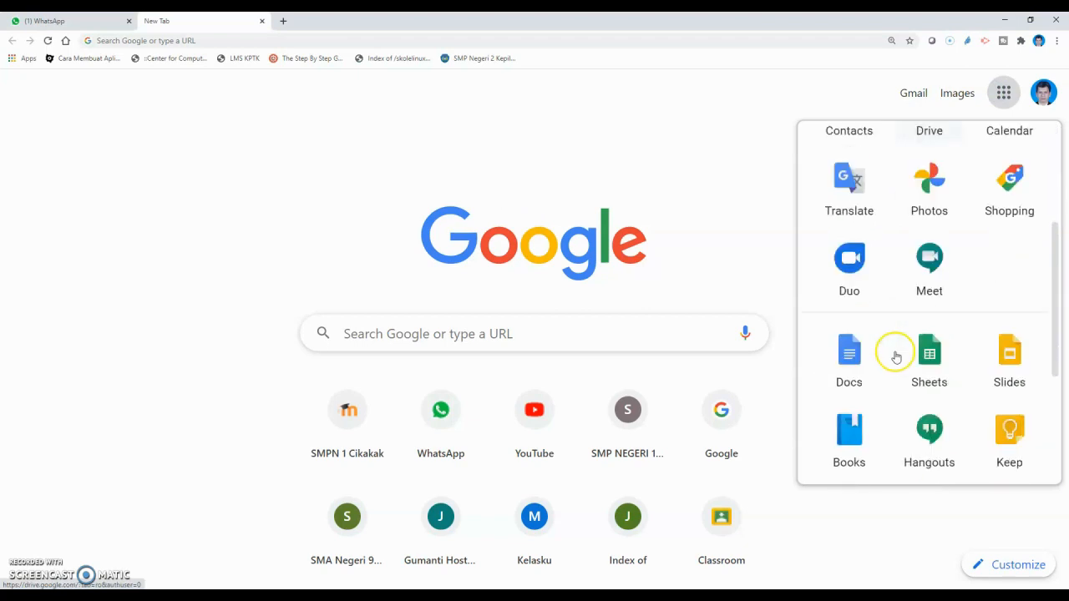
{"action": "left_click", "coordinate": [936, 288]}
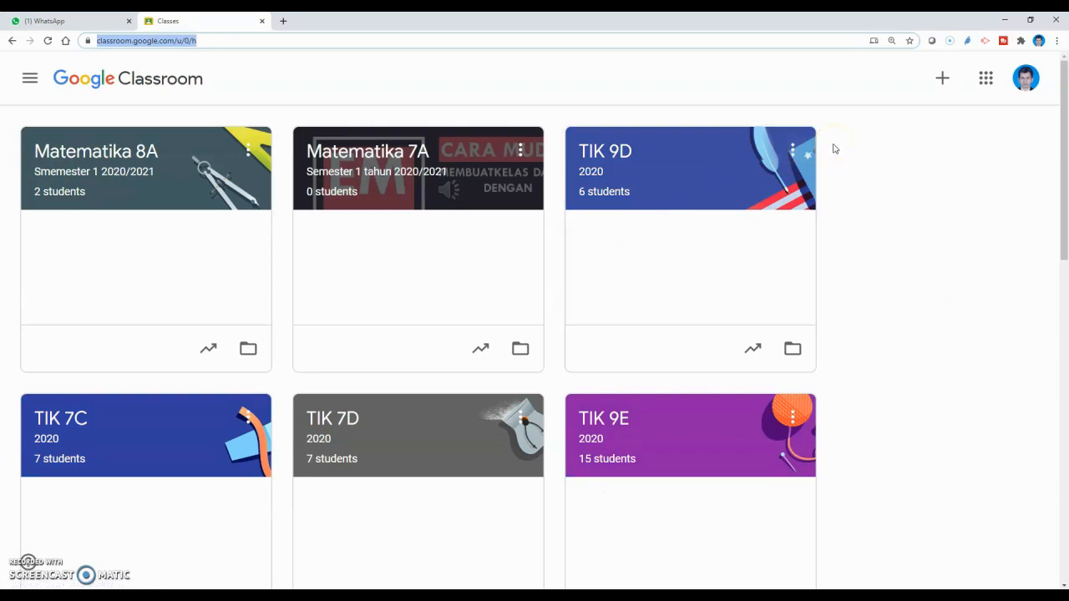
Step: Create a new Quiz assignment from the Classwork page of the Matematika 8A class
{"action": "left_click", "coordinate": [114, 159]}
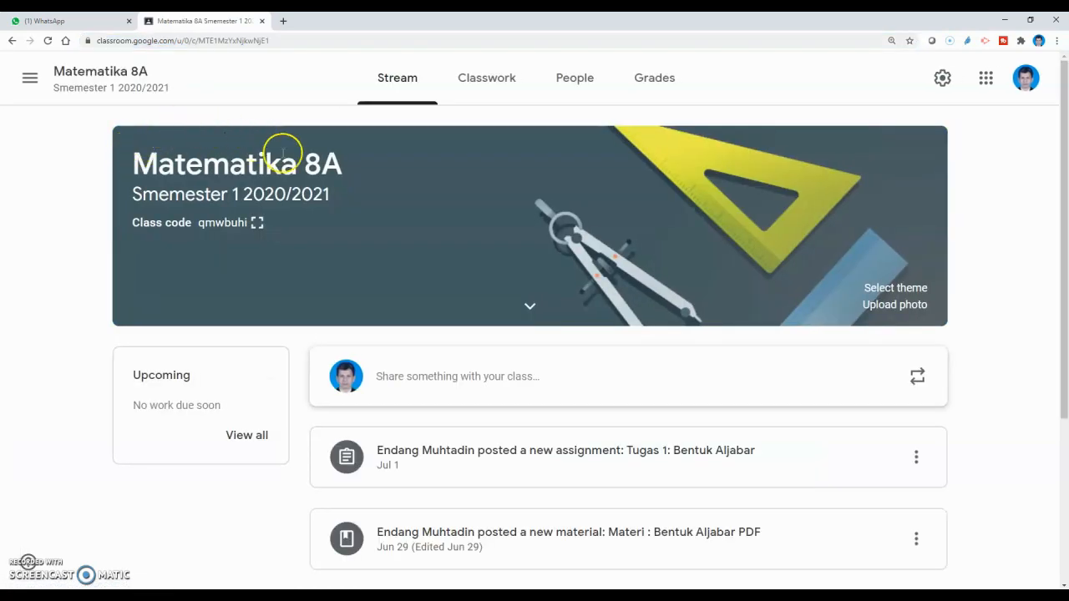
{"action": "left_click", "coordinate": [485, 88]}
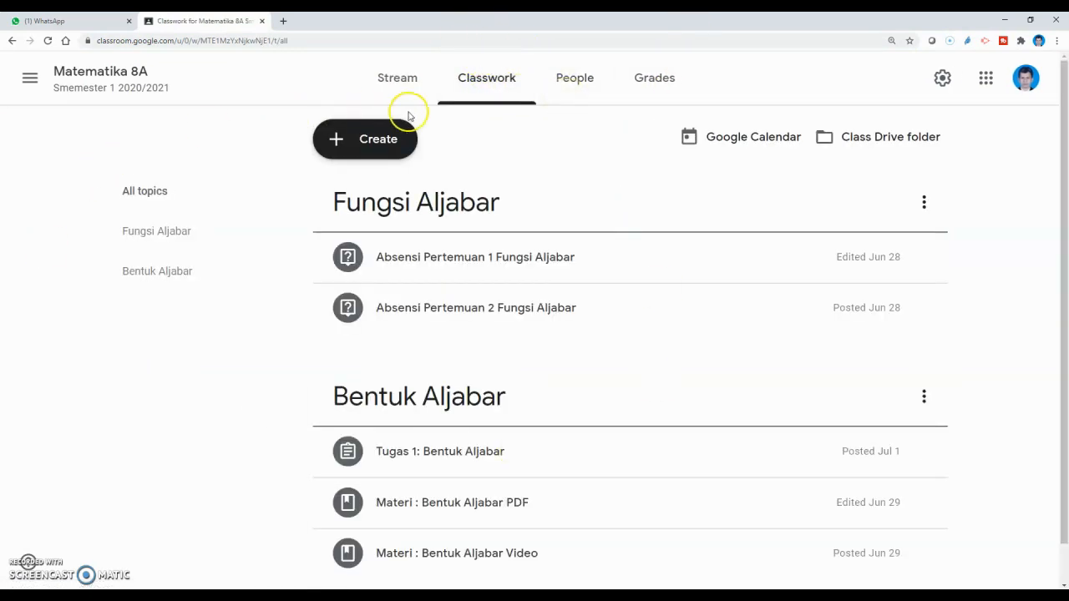
{"action": "left_click", "coordinate": [361, 148]}
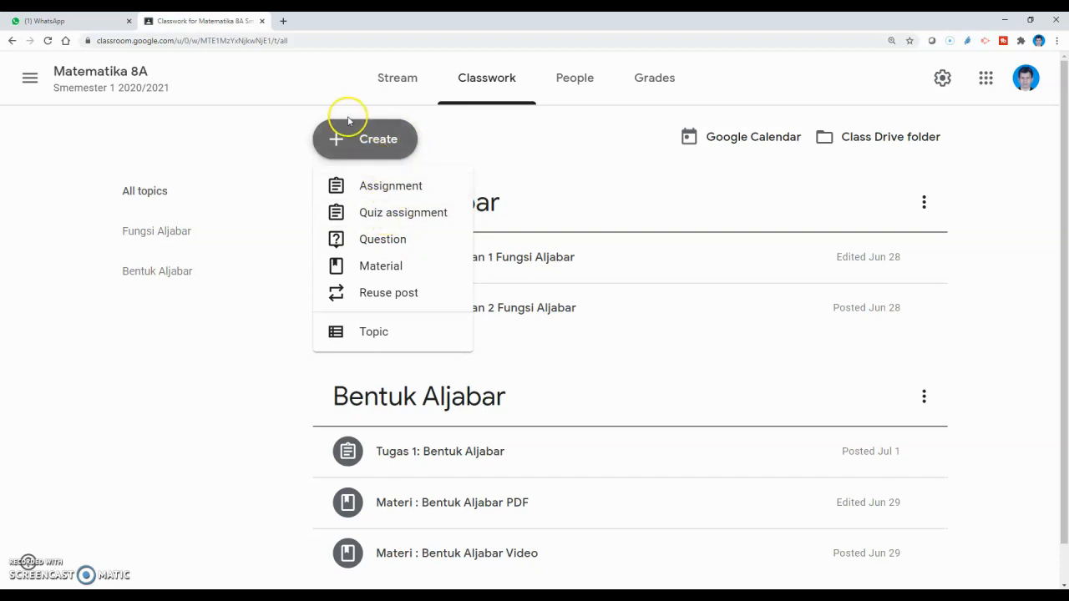
{"action": "left_click", "coordinate": [391, 215]}
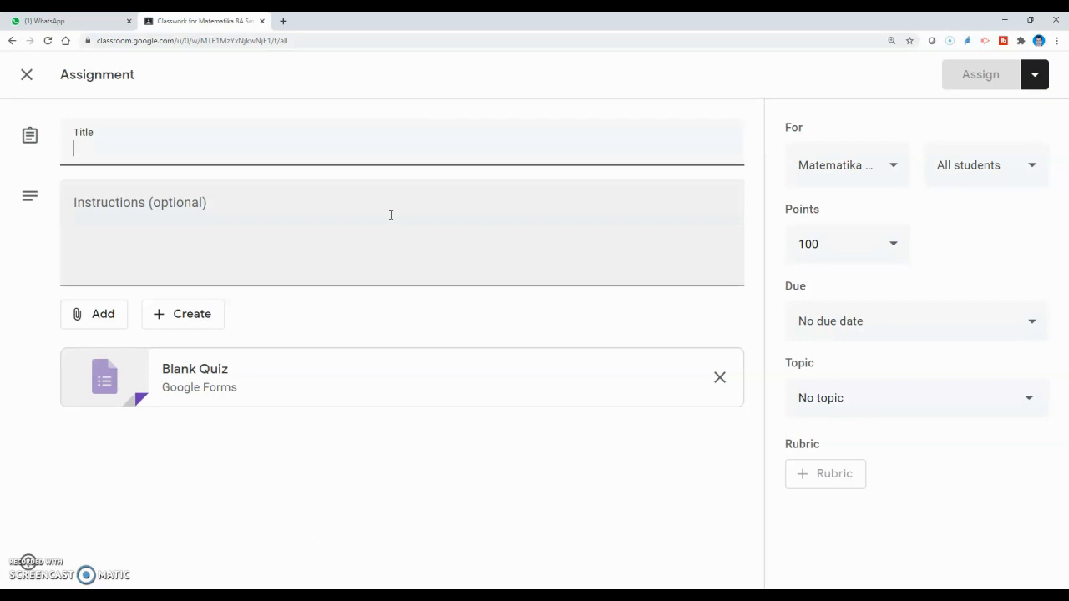
Step: Title the quiz 'Ulangan 1 Bentuk Aljabar' with instructions 'Silahkan kerjakan soal soal pada ulangan ini!'
{"action": "left_click", "coordinate": [175, 158]}
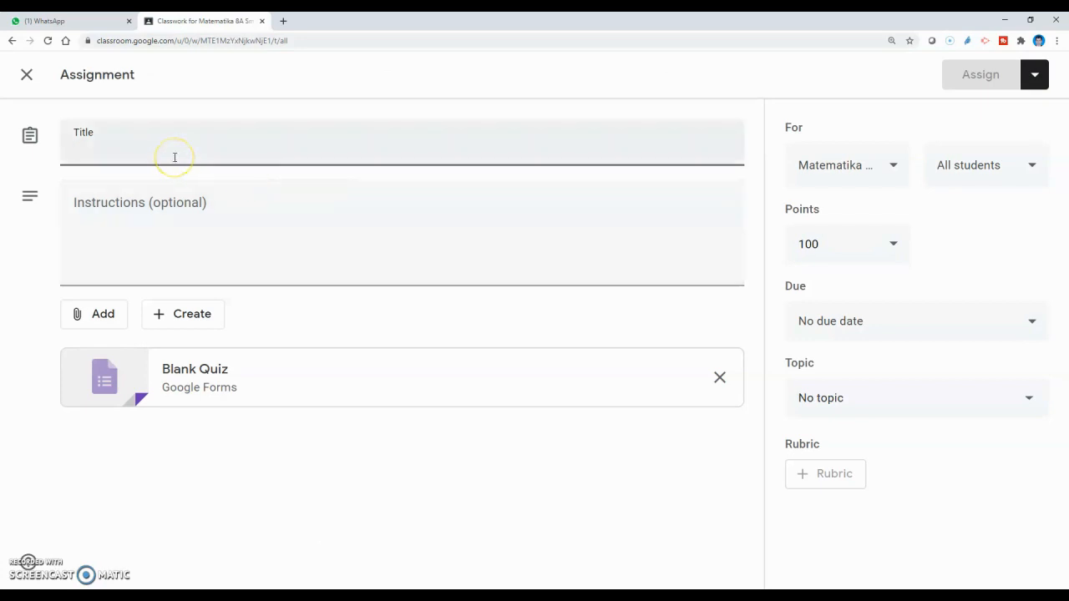
{"action": "left_click", "coordinate": [136, 149]}
{"action": "type", "text": "Ulangan 1"}
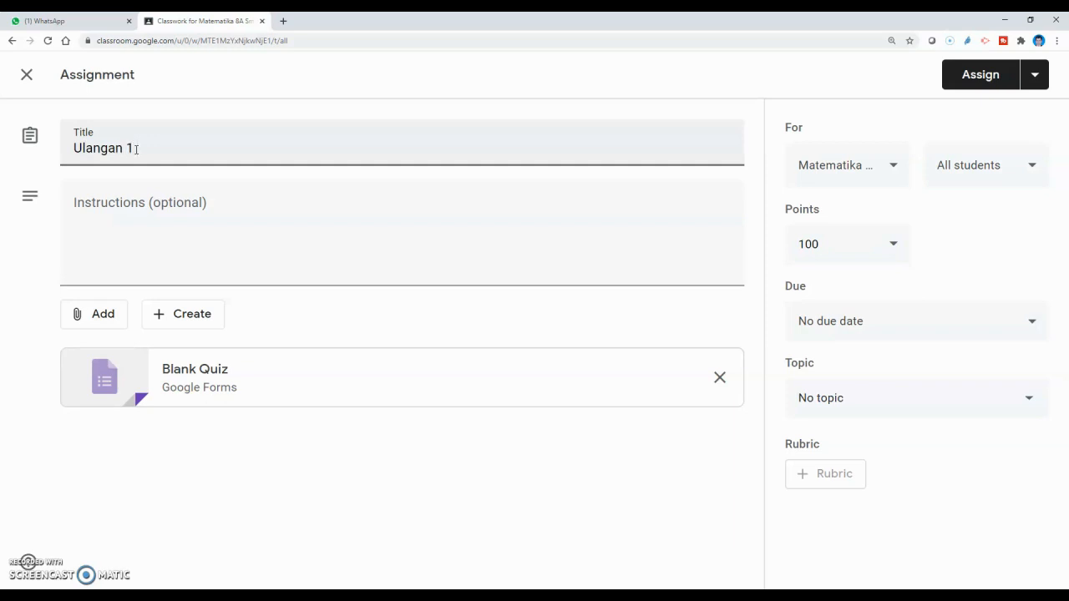
{"action": "type", "text": " Bentuk Aljabar"}
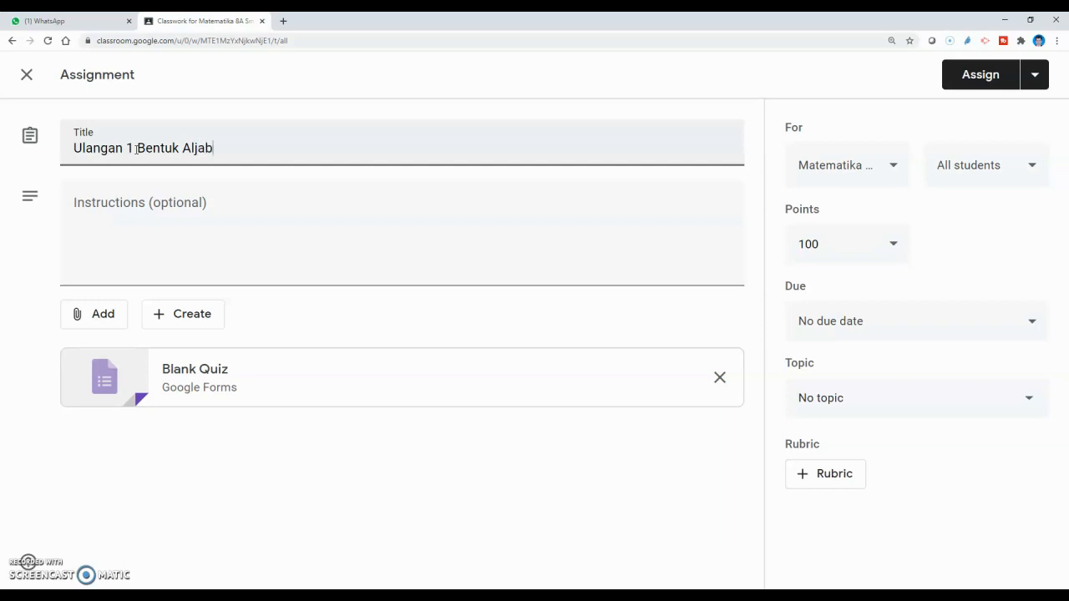
{"action": "left_click", "coordinate": [115, 238]}
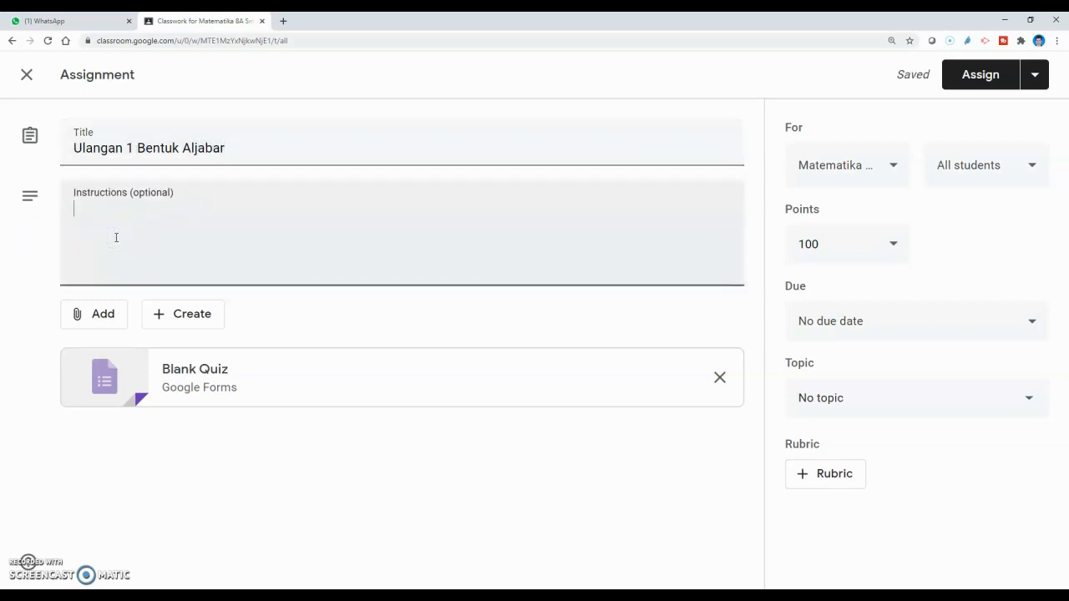
{"action": "type", "text": "Silahkan"}
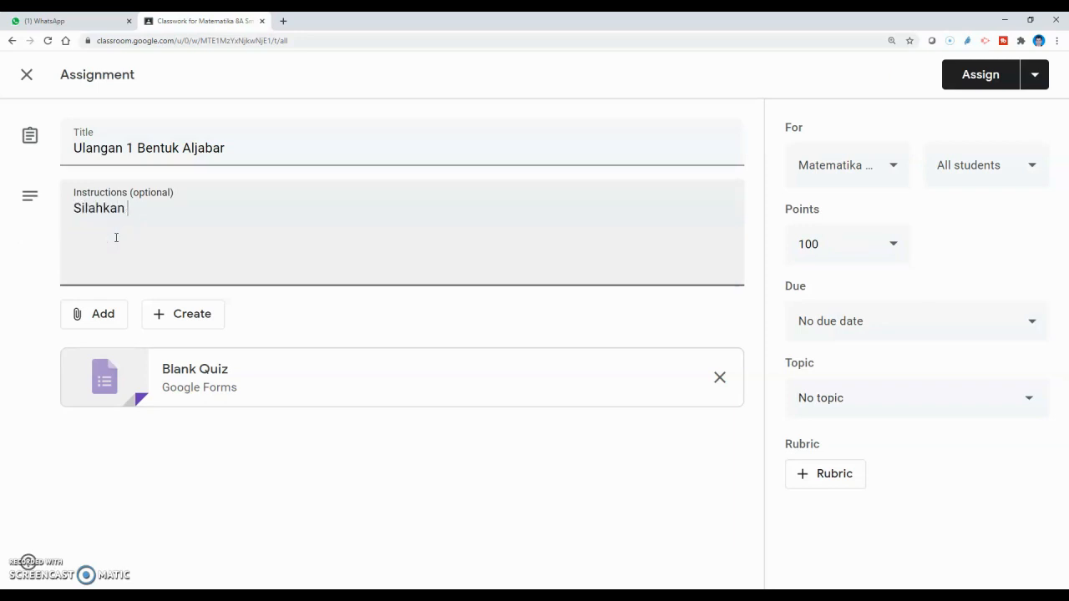
{"action": "type", "text": " kerjakan soal s"}
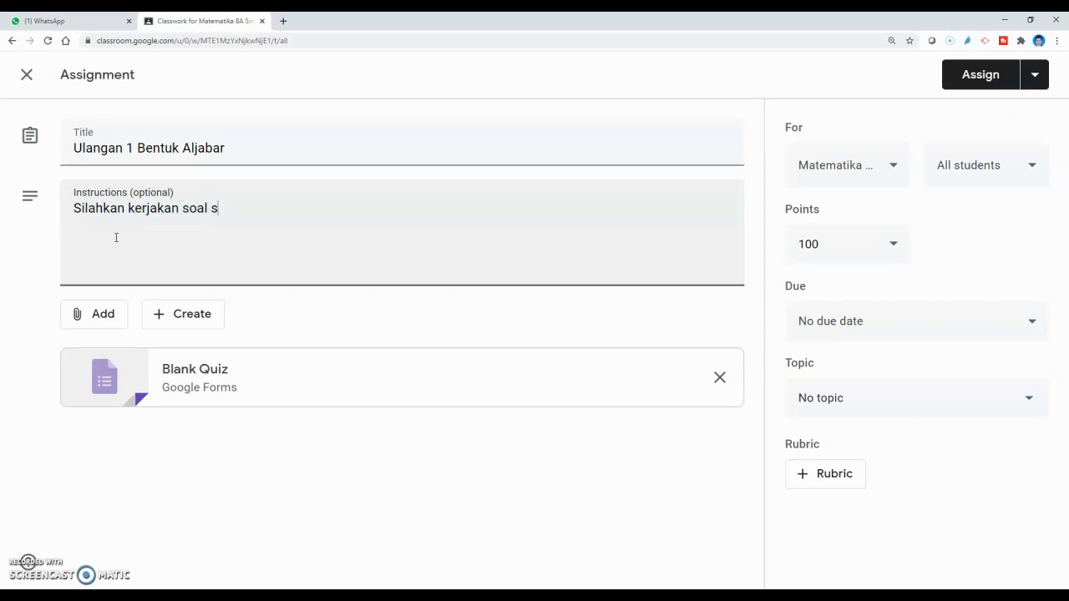
{"action": "type", "text": "oal pada ulangan ini"}
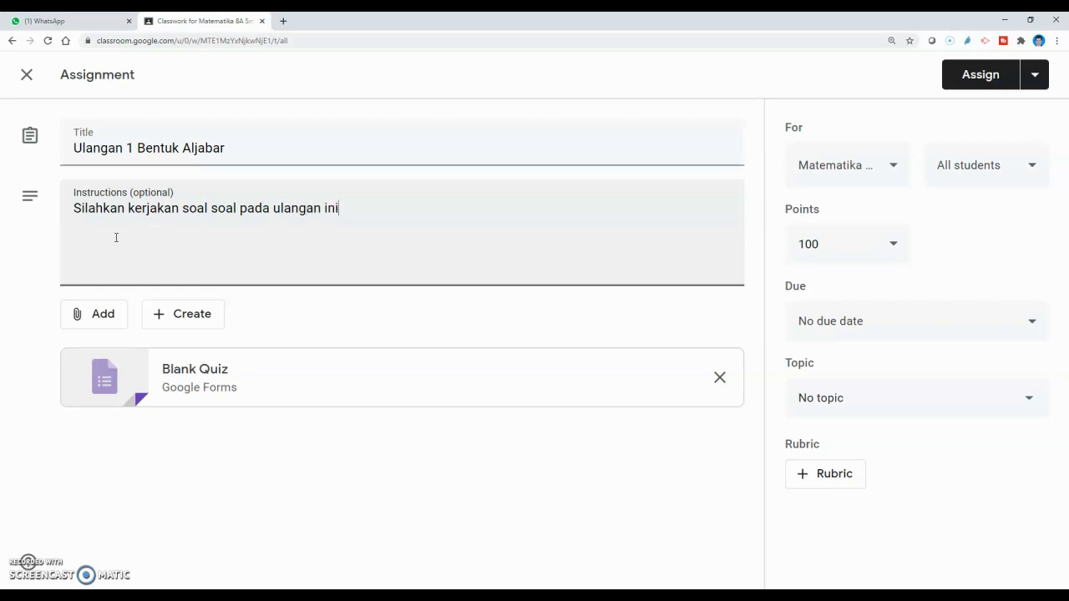
{"action": "type", "text": "!"}
Step: Set the quiz due date to Saturday, July 4, 2020 at 12:59 PM
{"action": "left_click", "coordinate": [1033, 326]}
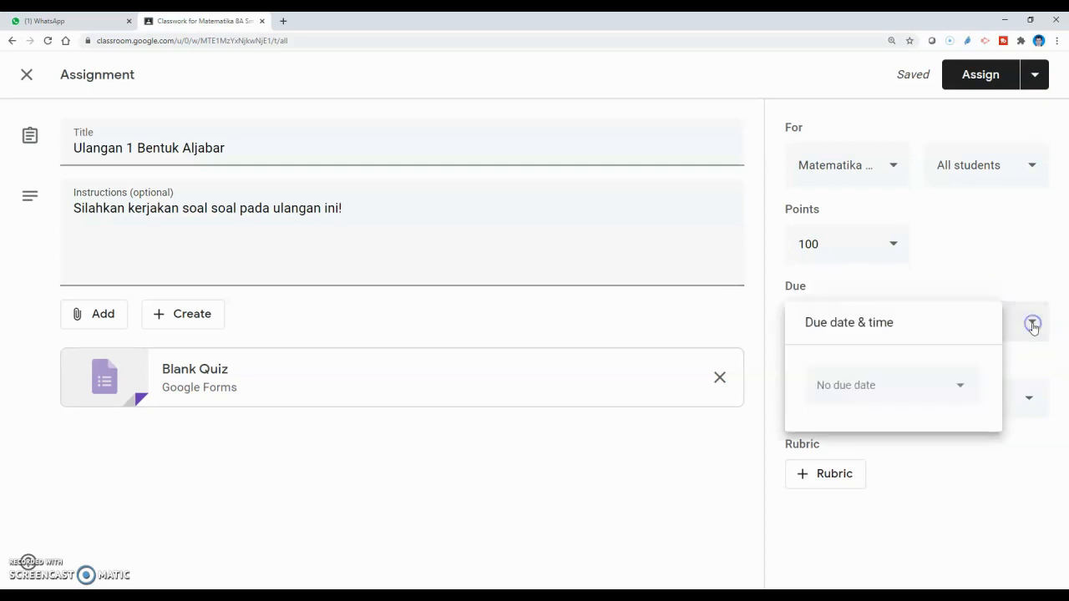
{"action": "left_click", "coordinate": [969, 386]}
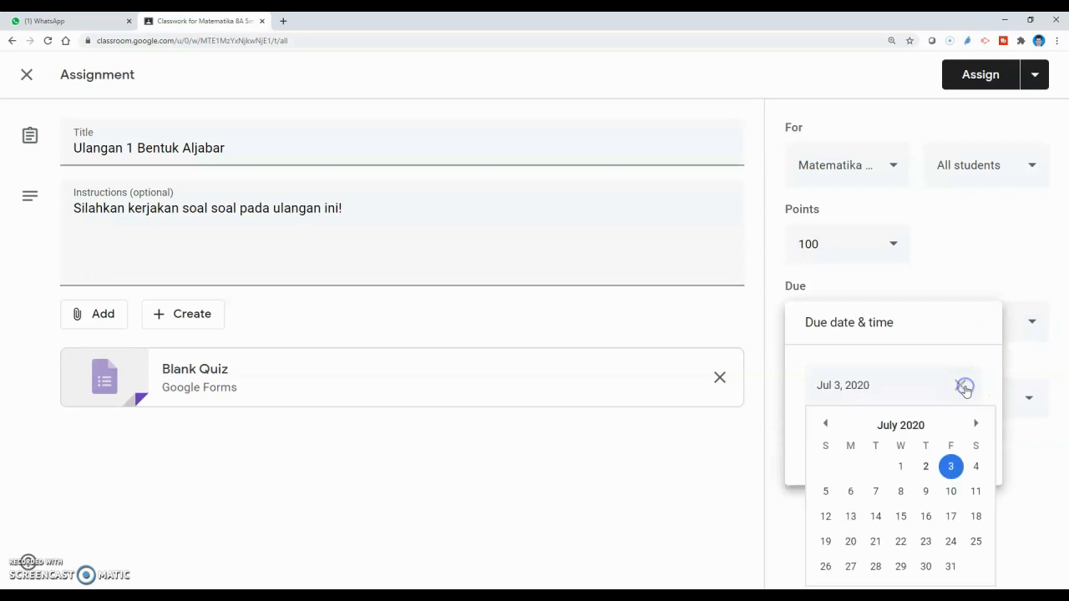
{"action": "left_click", "coordinate": [974, 467]}
{"action": "left_click", "coordinate": [836, 391]}
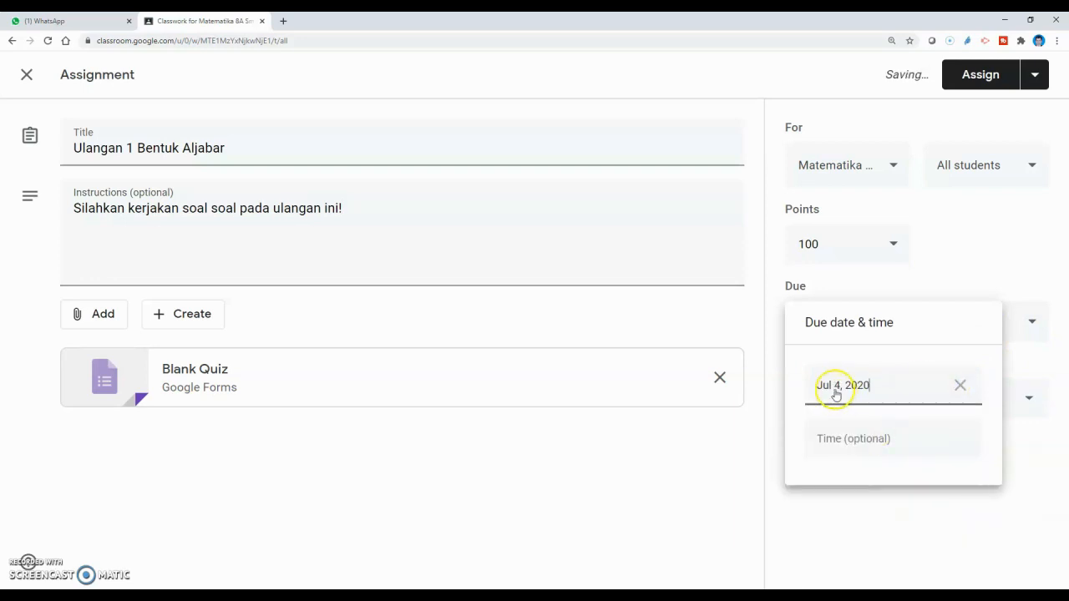
{"action": "left_click", "coordinate": [839, 441]}
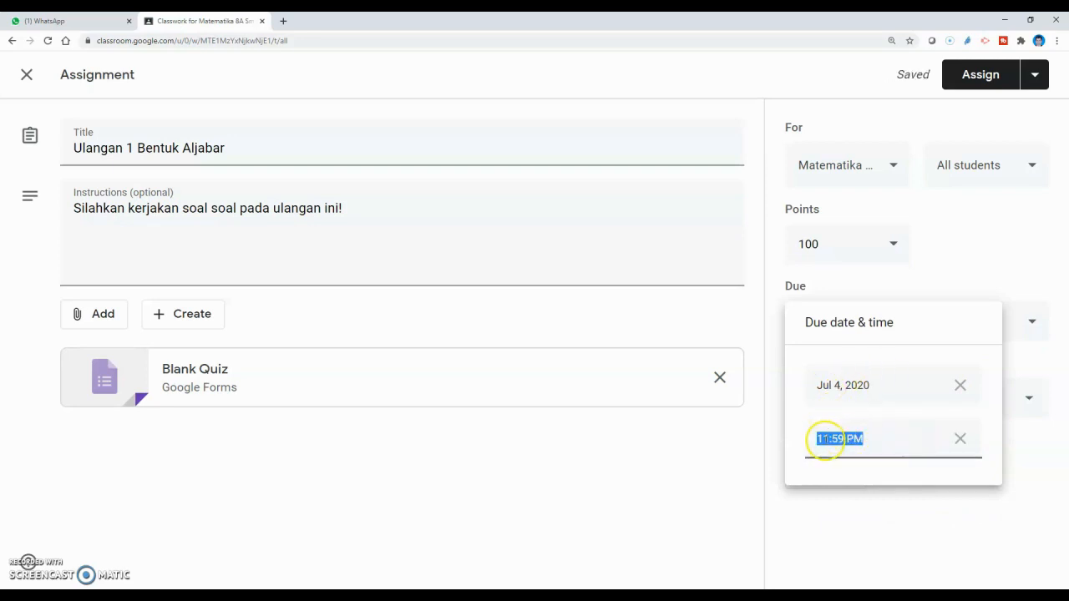
{"action": "left_click", "coordinate": [824, 438]}
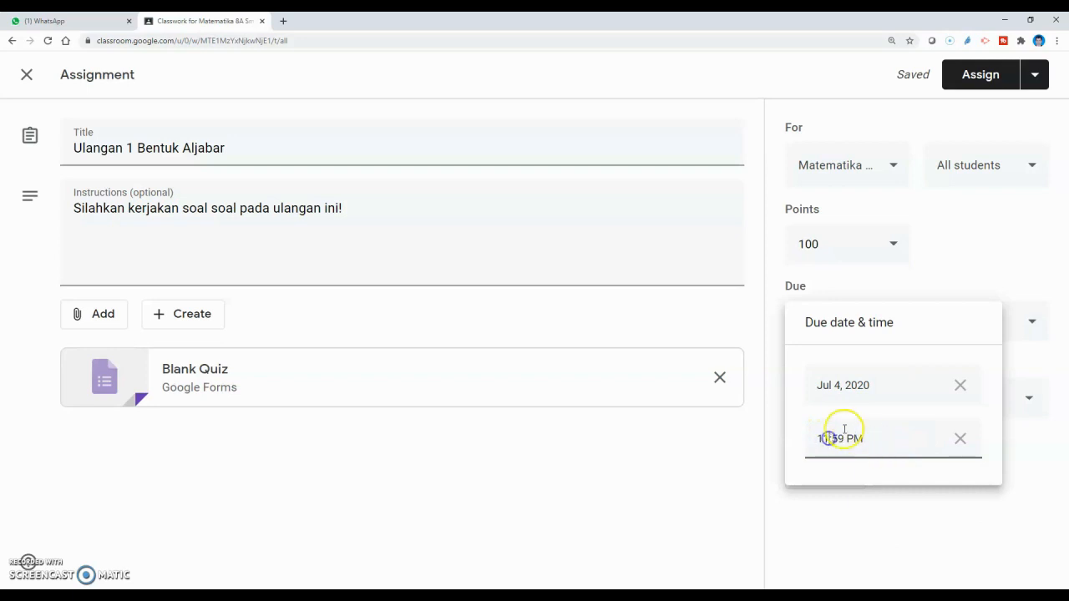
{"action": "key", "text": "BackSpace"}
{"action": "key", "text": "BackSpace"}
{"action": "type", "text": "12"}
{"action": "left_click", "coordinate": [969, 502]}
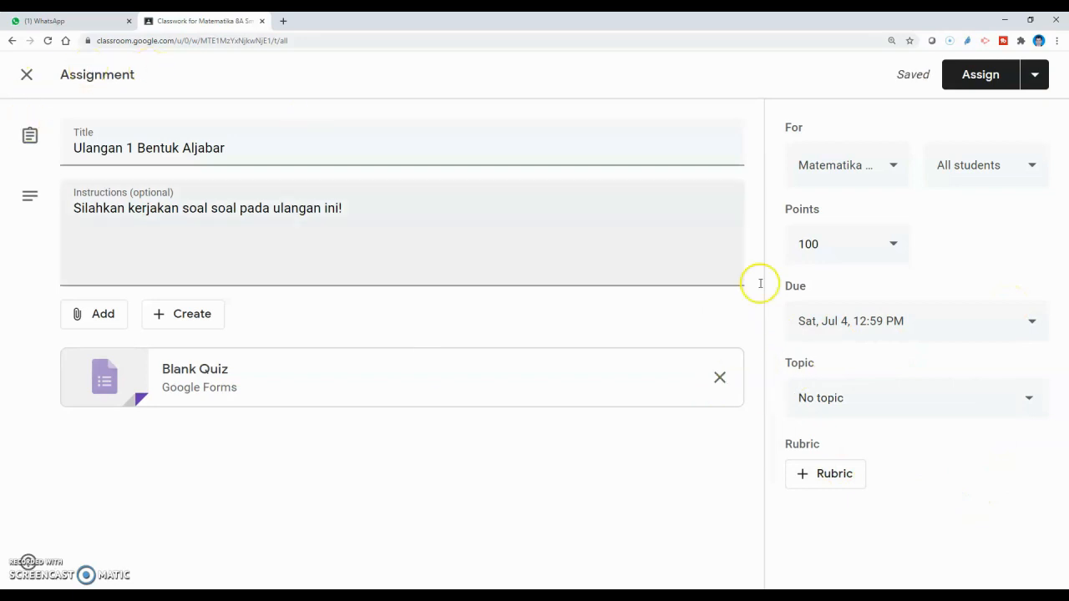
Step: File the assignment under the Bentuk Aljabar topic and open the attached Blank Quiz form
{"action": "left_click", "coordinate": [1027, 401]}
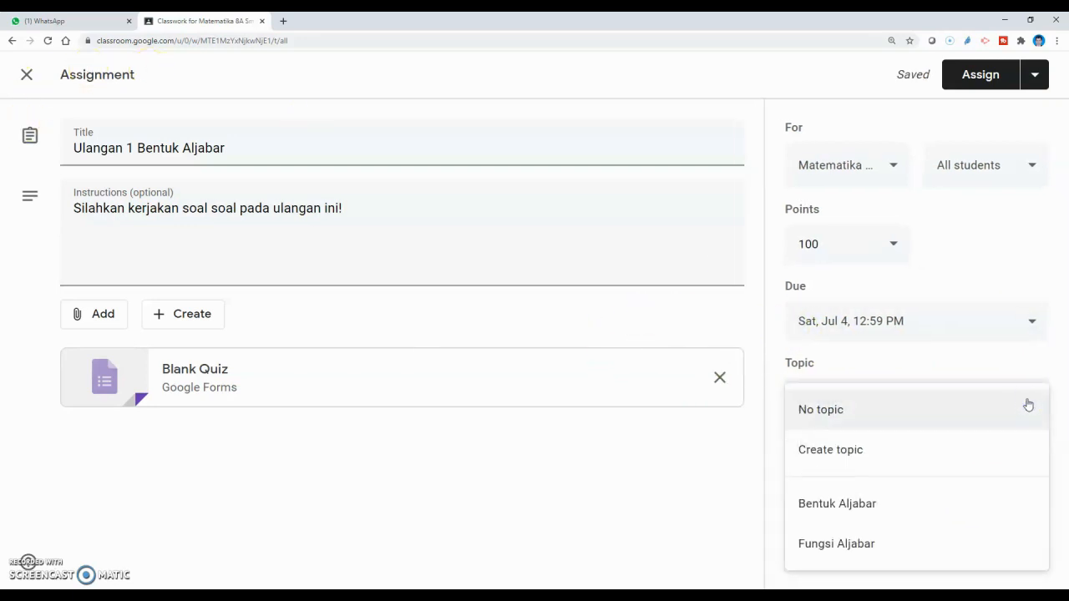
{"action": "left_click", "coordinate": [824, 504]}
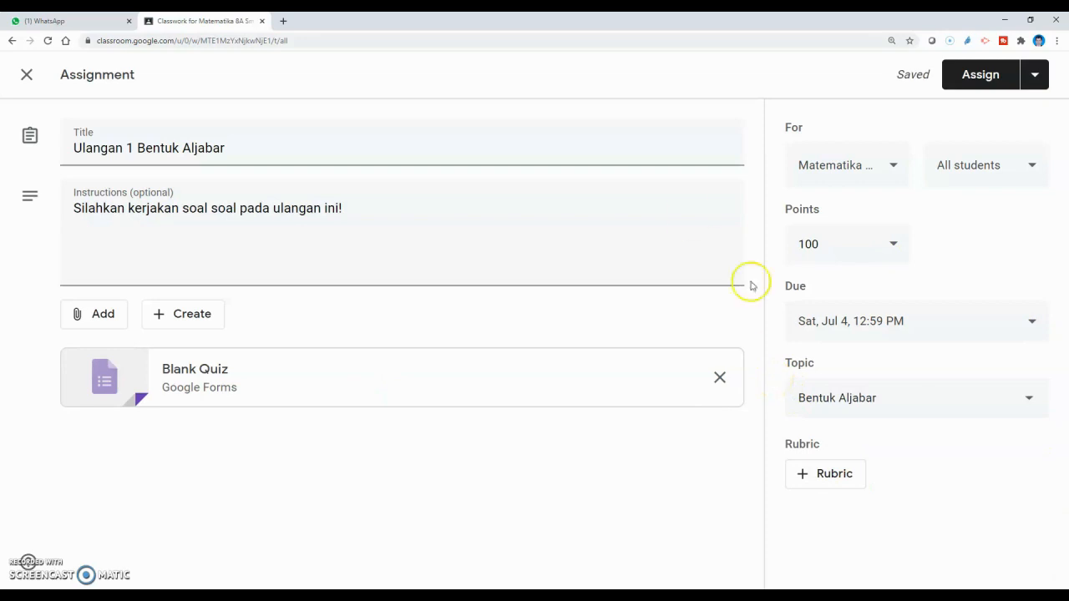
{"action": "left_click", "coordinate": [182, 371]}
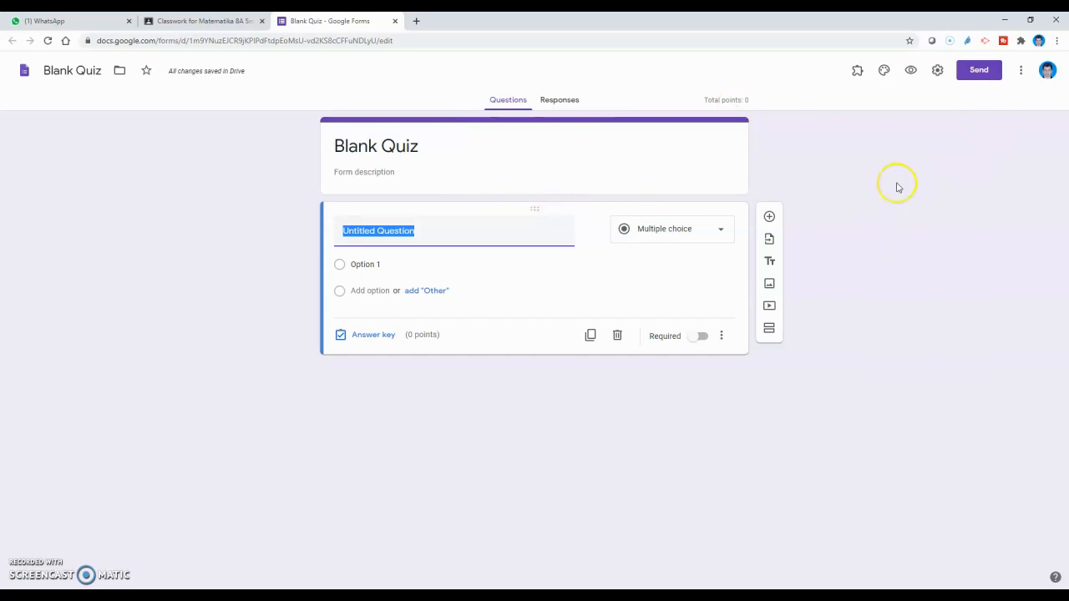
Step: Give the quiz a laptop-keyboard photo header image and change its theme colour
{"action": "left_click", "coordinate": [884, 72]}
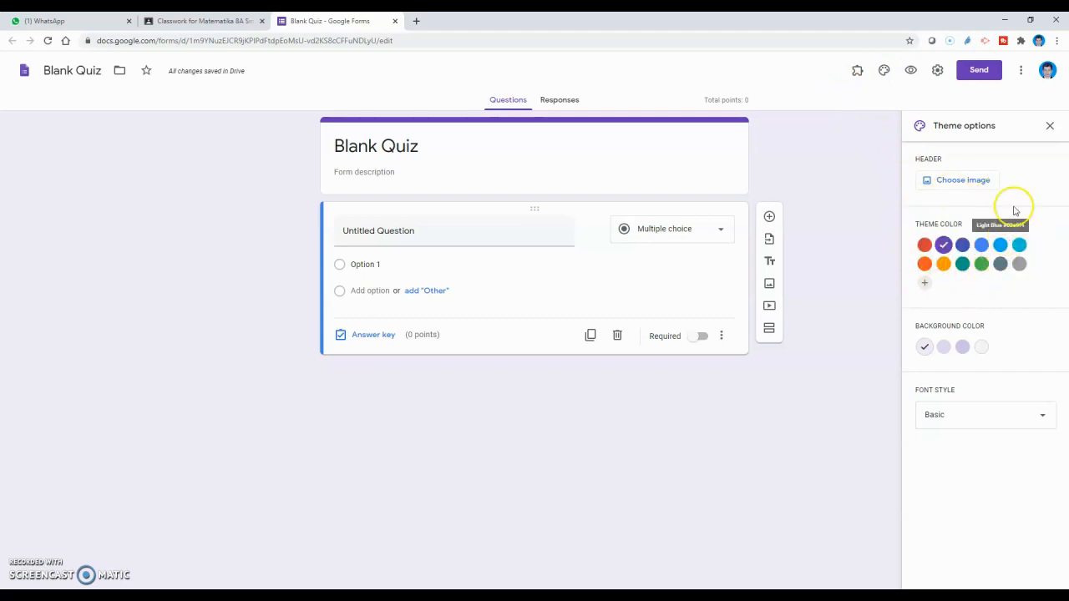
{"action": "left_click", "coordinate": [952, 184]}
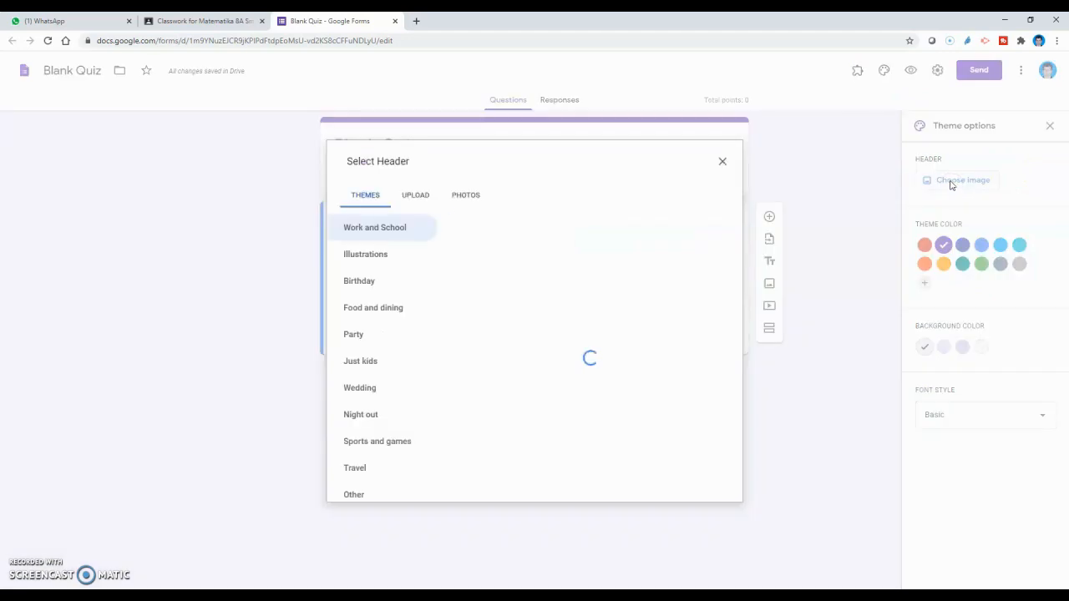
{"action": "scroll", "coordinate": [551, 268], "scroll_direction": "down", "scroll_amount": 5}
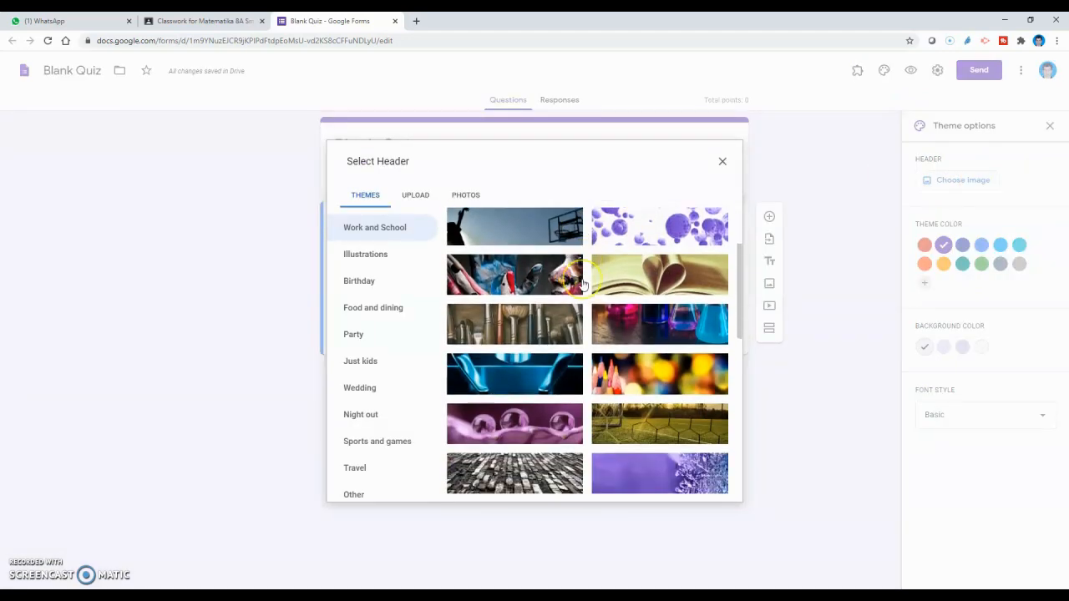
{"action": "scroll", "coordinate": [583, 285], "scroll_direction": "down", "scroll_amount": 2}
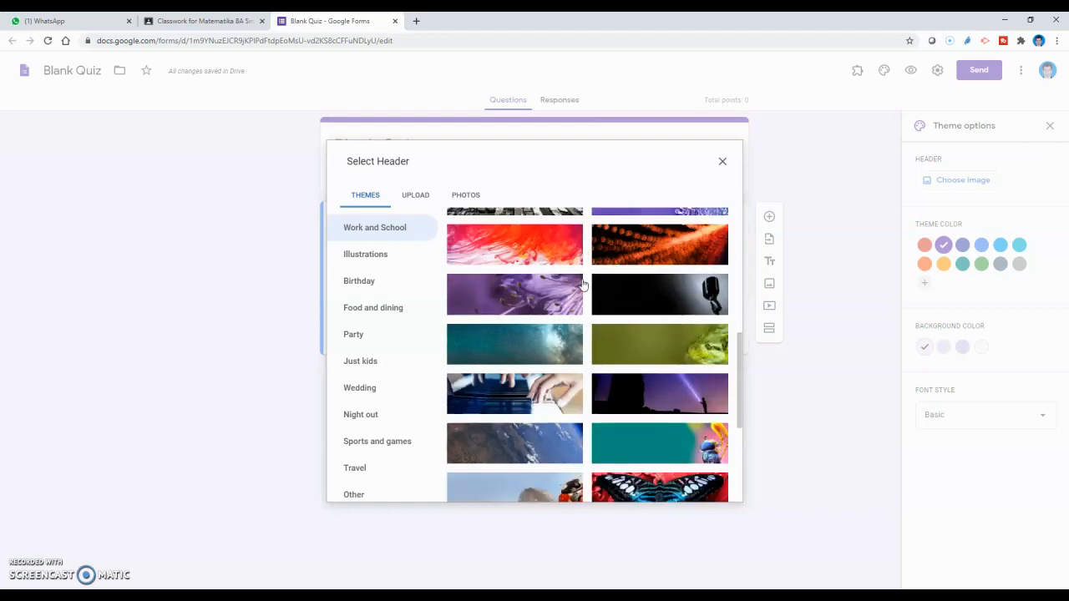
{"action": "left_click", "coordinate": [507, 389]}
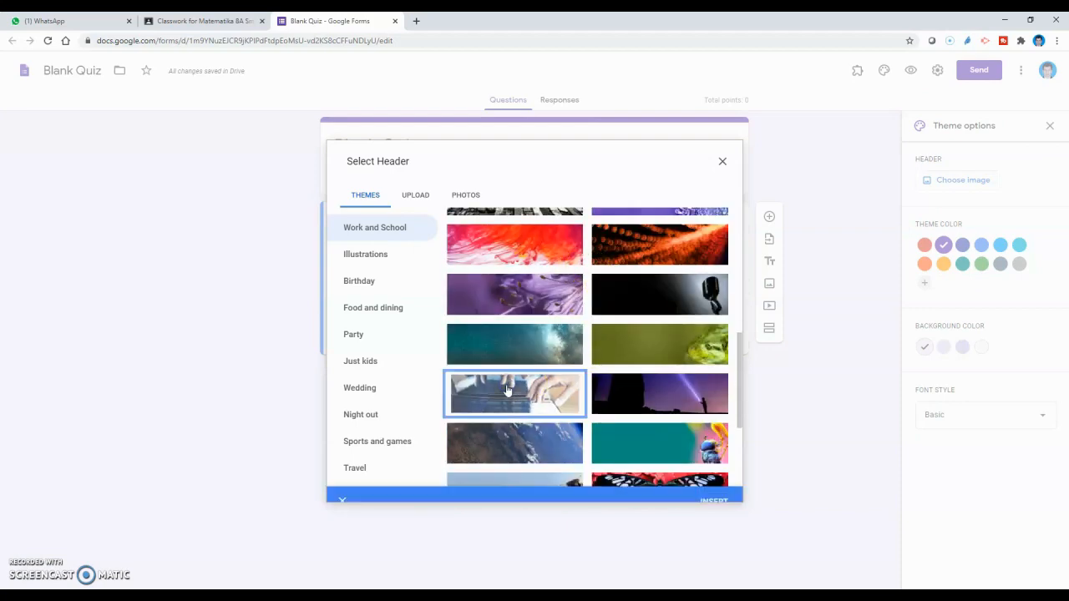
{"action": "left_click", "coordinate": [704, 485]}
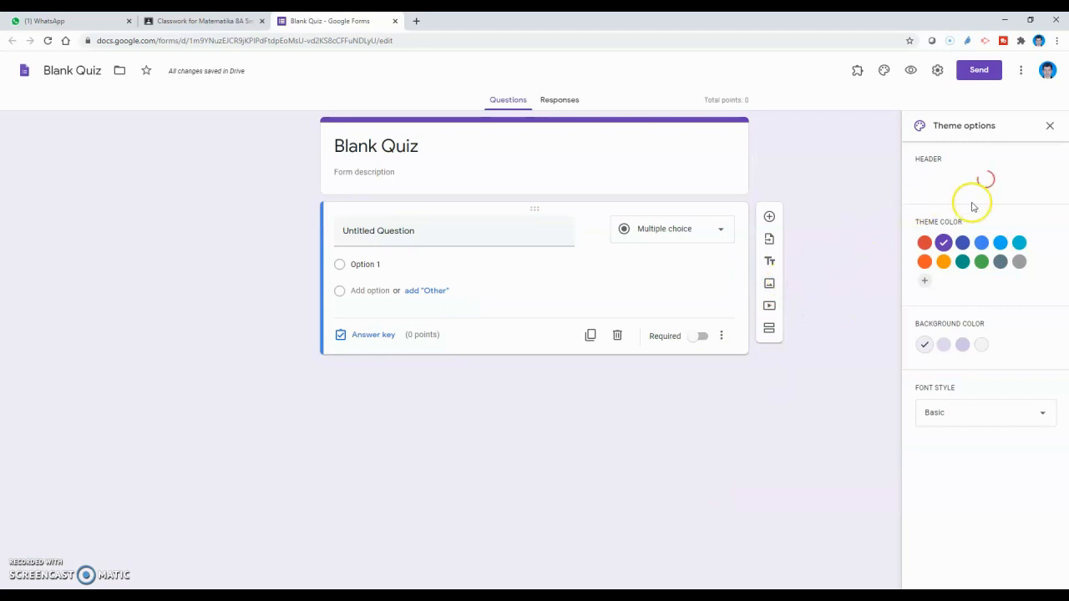
{"action": "left_click", "coordinate": [981, 264]}
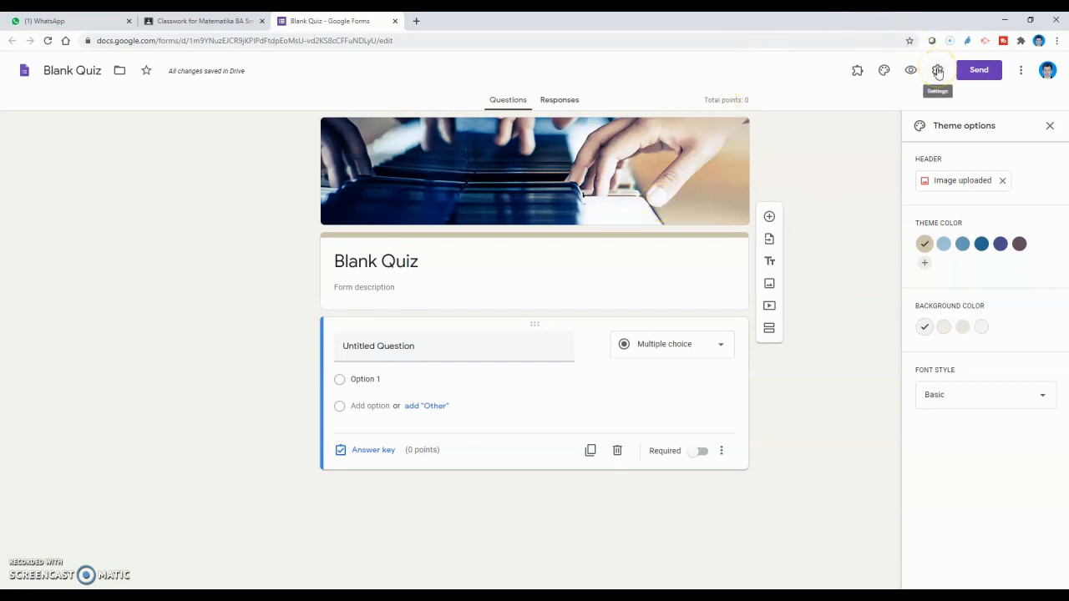
Step: In the form's General settings, turn on email collection and limit respondents to 1 response
{"action": "left_click", "coordinate": [1020, 70]}
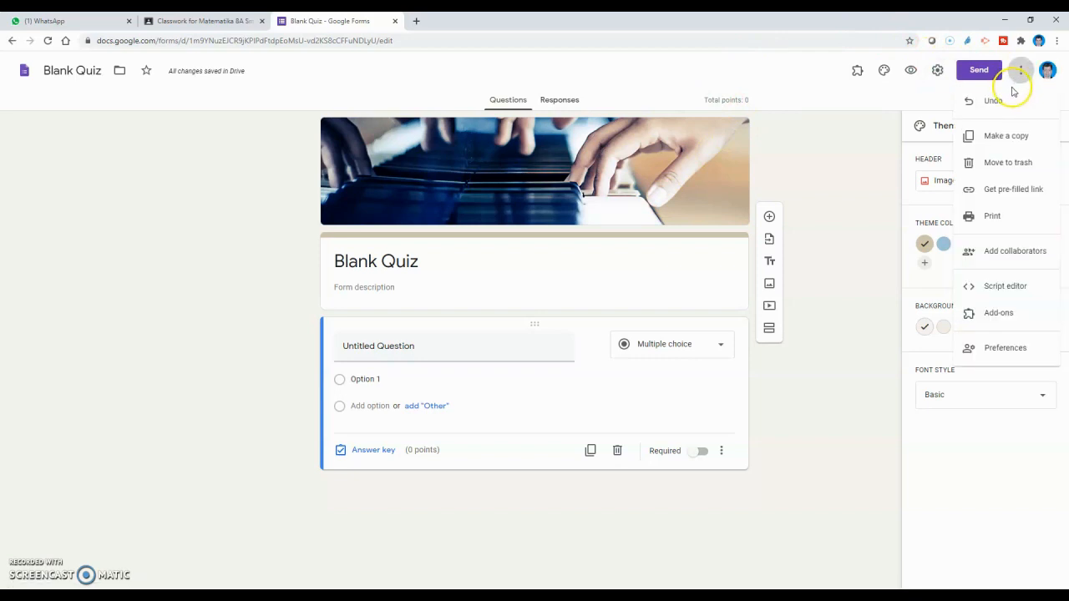
{"action": "left_click", "coordinate": [939, 72]}
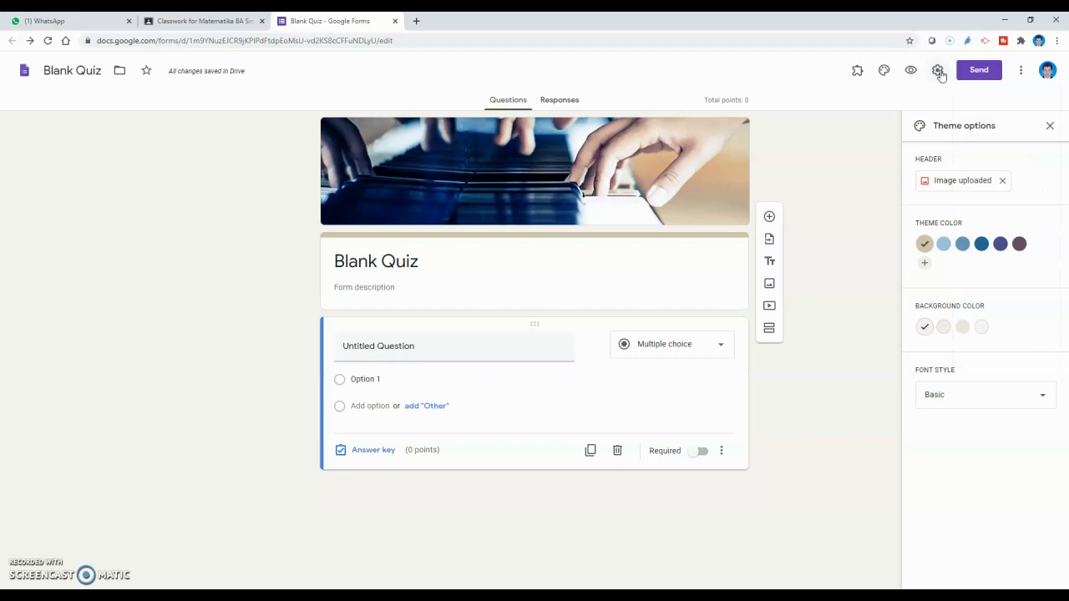
{"action": "left_click", "coordinate": [939, 72]}
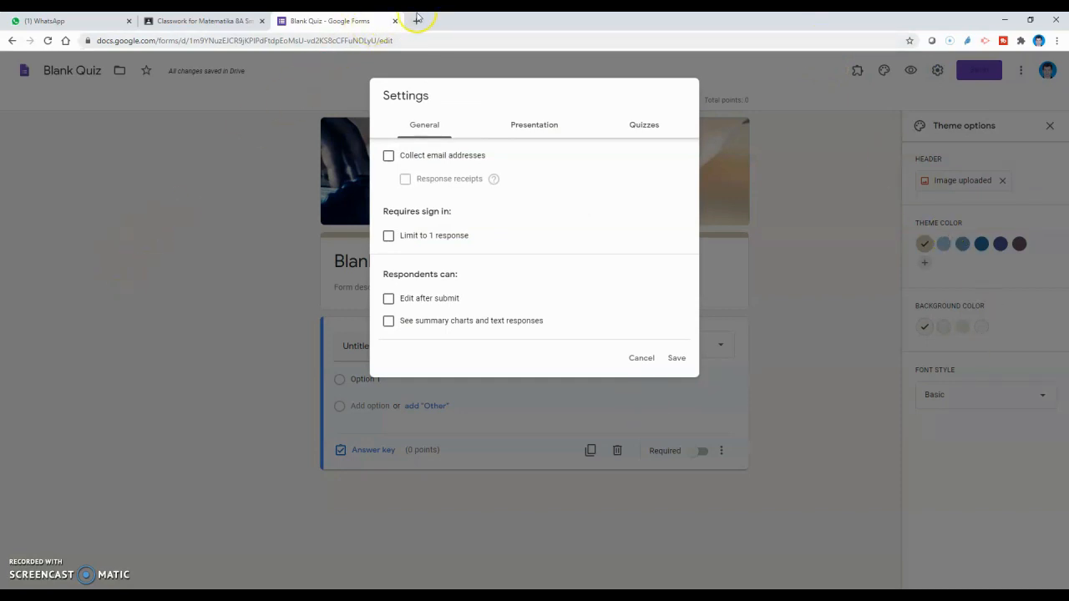
{"action": "left_click", "coordinate": [389, 158]}
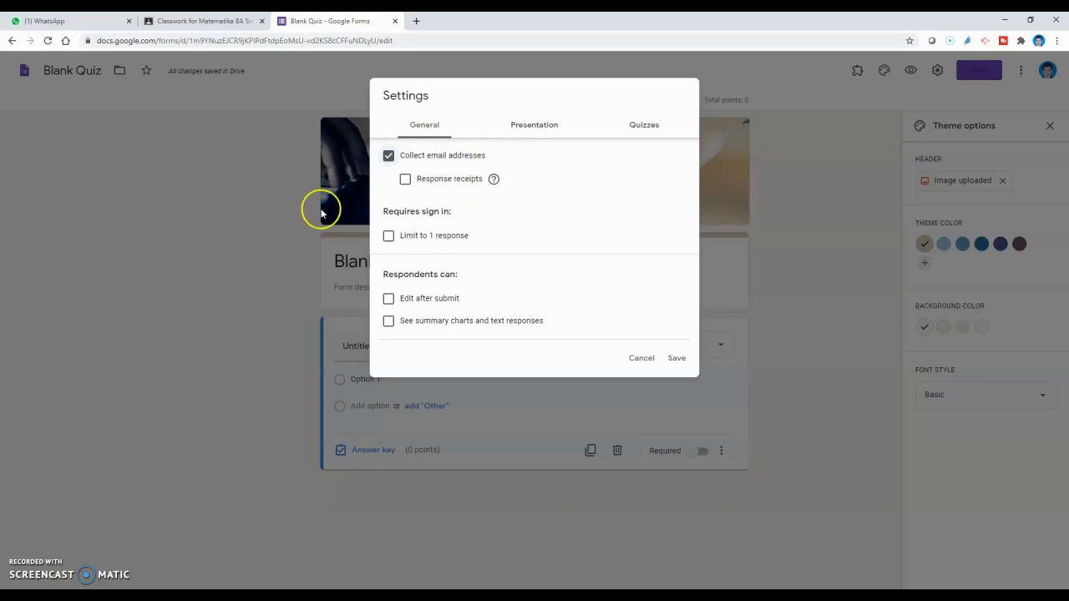
{"action": "left_click", "coordinate": [389, 239]}
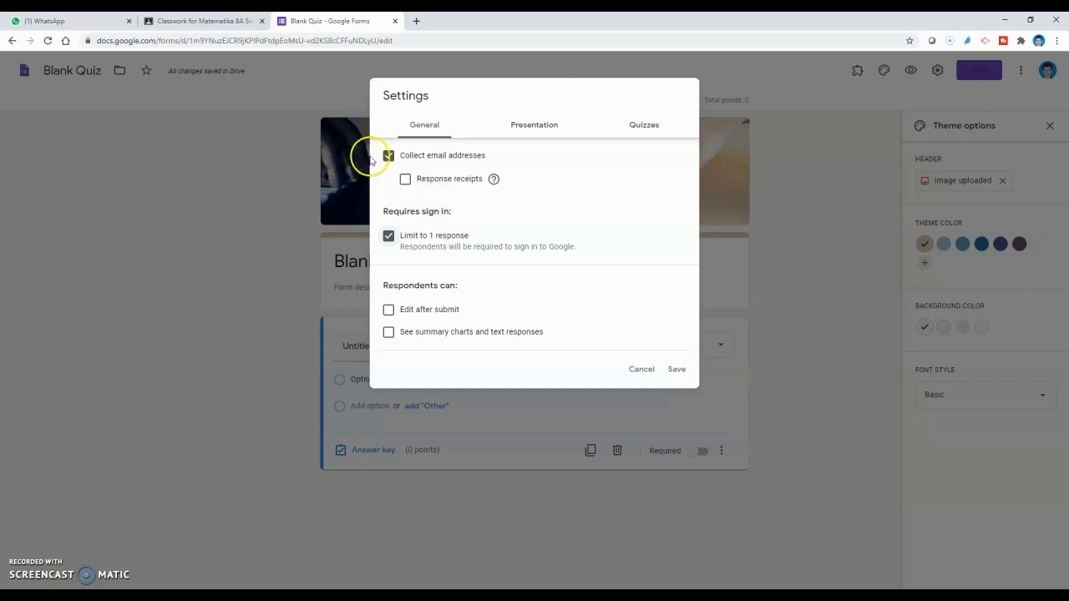
Step: Turn on Shuffle question order in the Presentation settings and save
{"action": "left_click", "coordinate": [528, 125]}
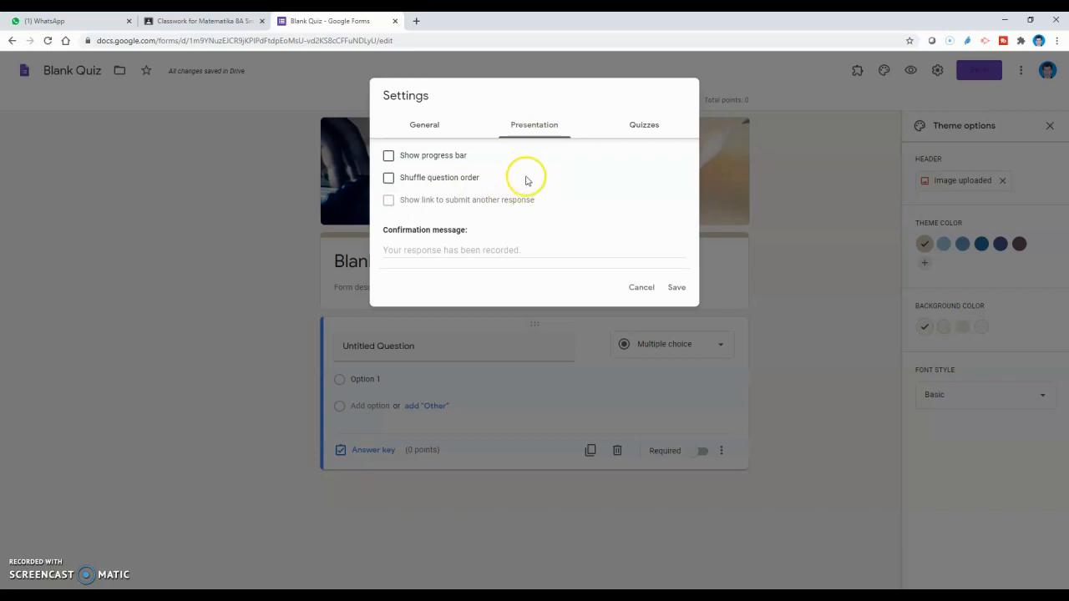
{"action": "left_click", "coordinate": [388, 184]}
{"action": "left_click", "coordinate": [676, 293]}
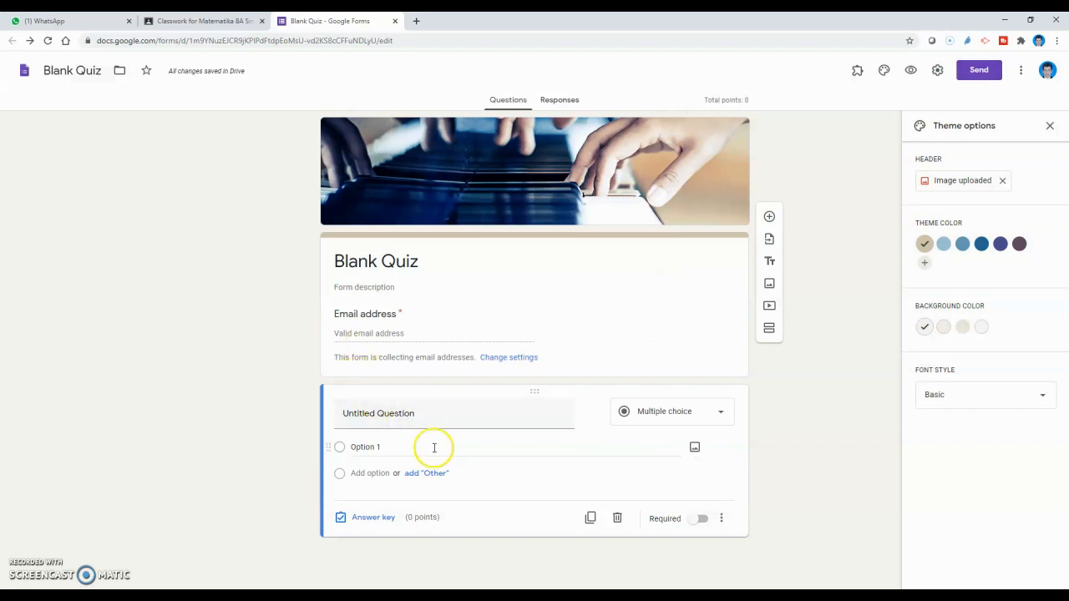
{"action": "left_click", "coordinate": [473, 419]}
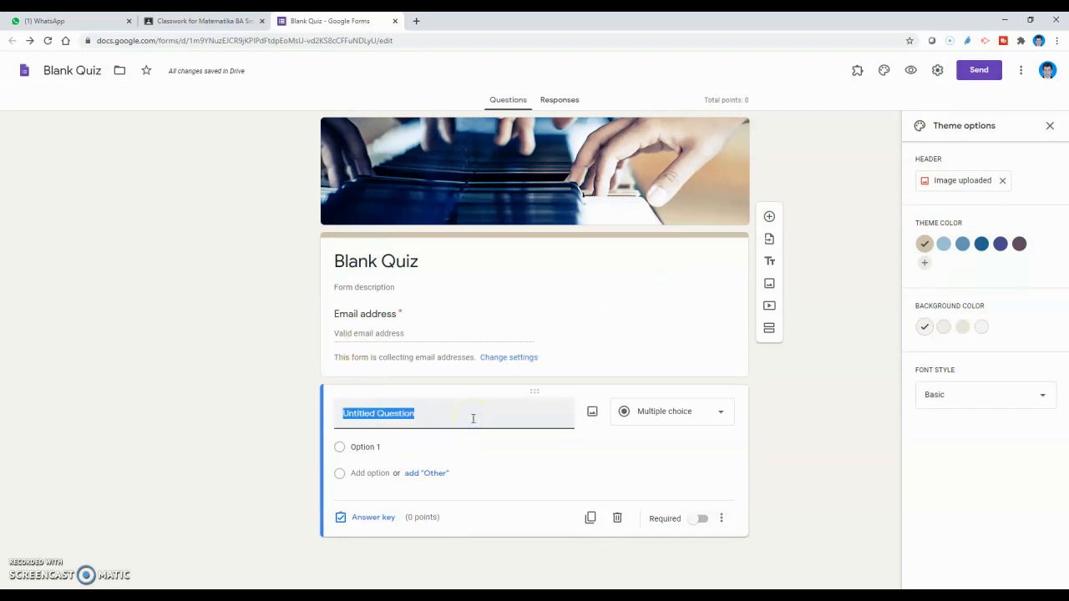
Step: Write the required question '1 + 1 sama dengan' with answer options 2, 3, 4 and 5
{"action": "left_click", "coordinate": [473, 434]}
{"action": "type", "text": "1 + 1"}
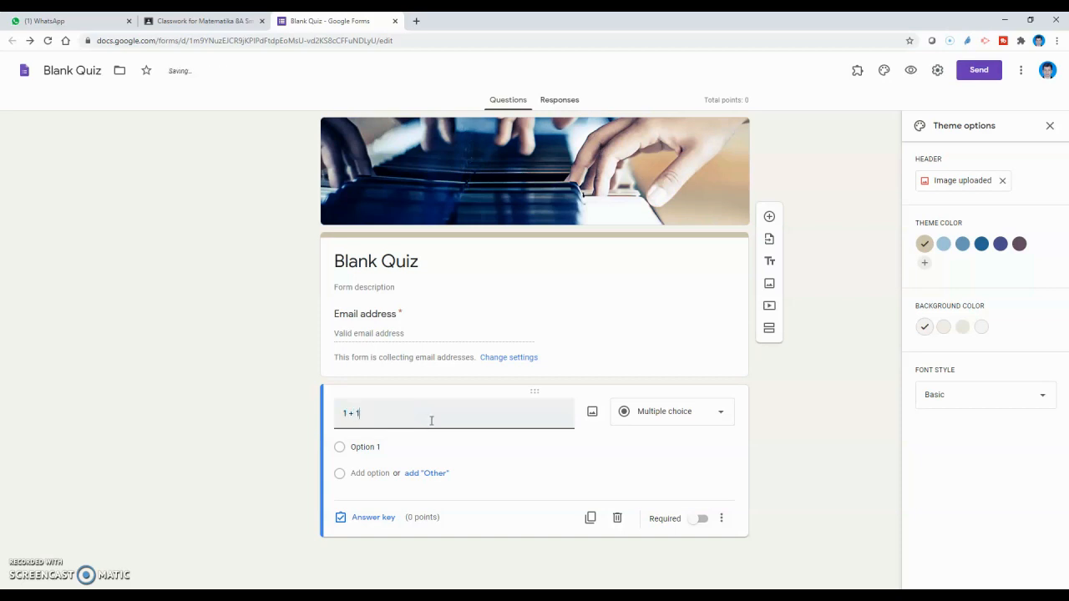
{"action": "type", "text": " sama dengan"}
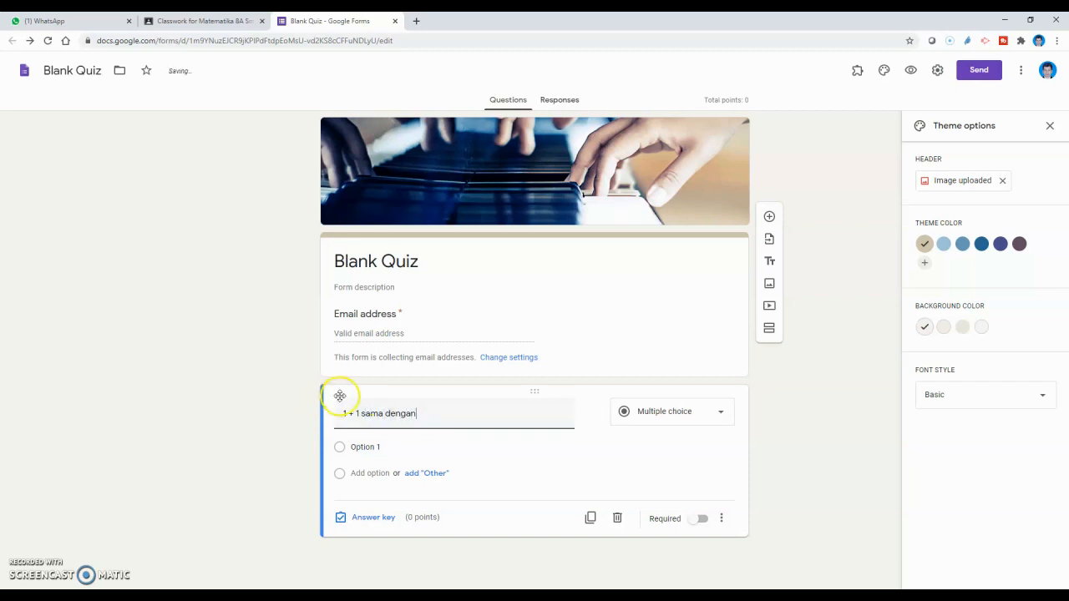
{"action": "left_click", "coordinate": [372, 447]}
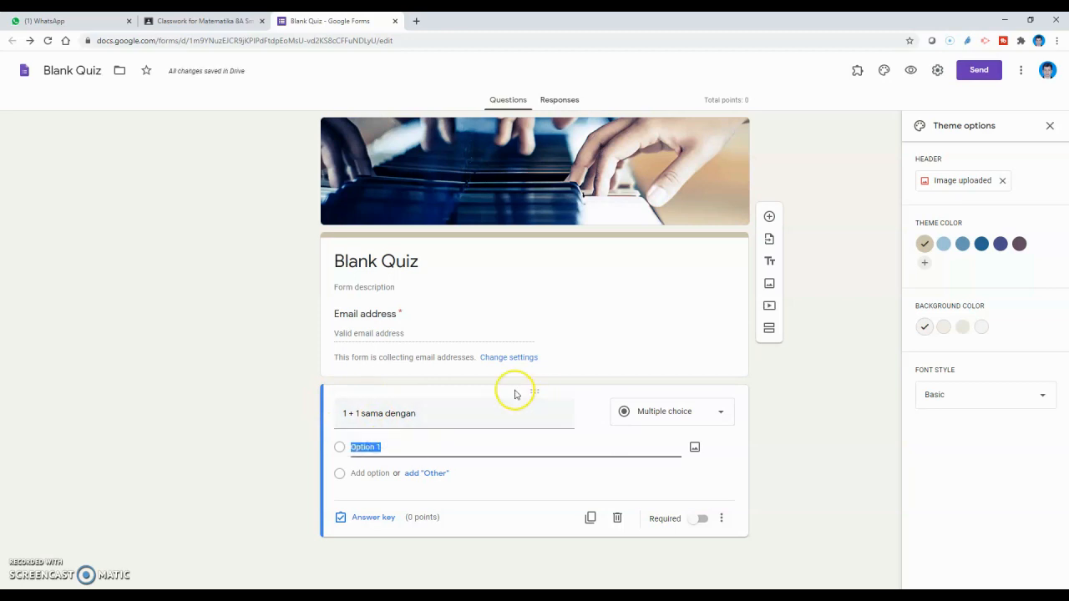
{"action": "type", "text": "1"}
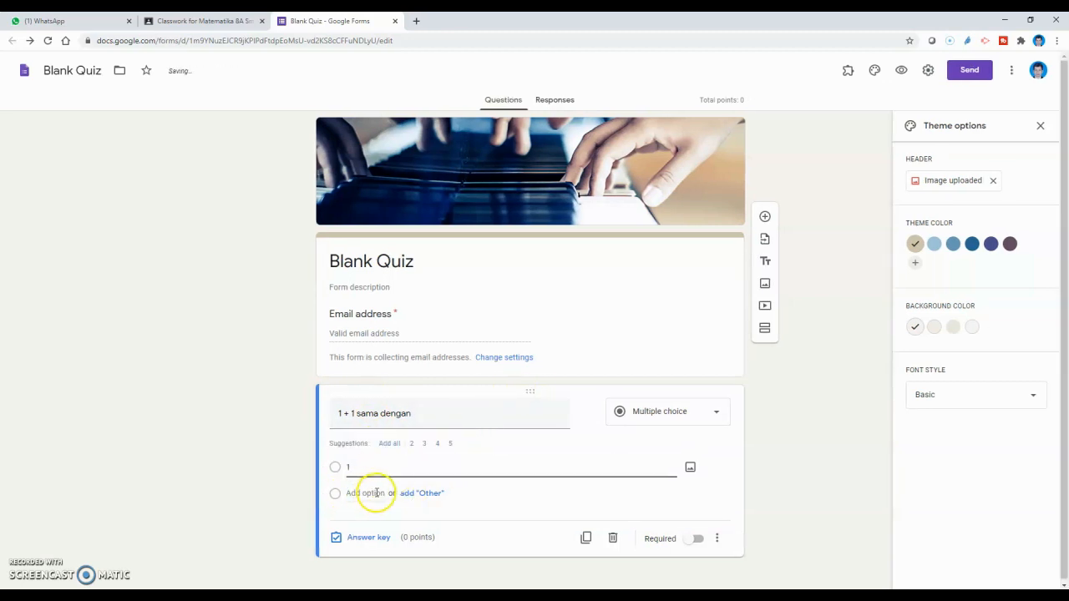
{"action": "left_click", "coordinate": [366, 493]}
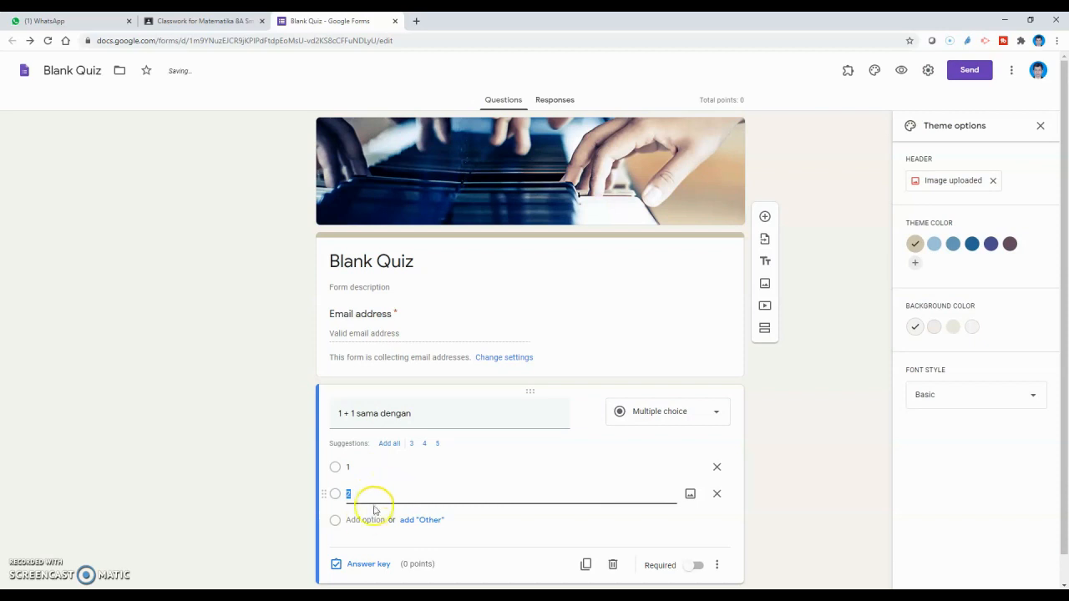
{"action": "left_click", "coordinate": [364, 518]}
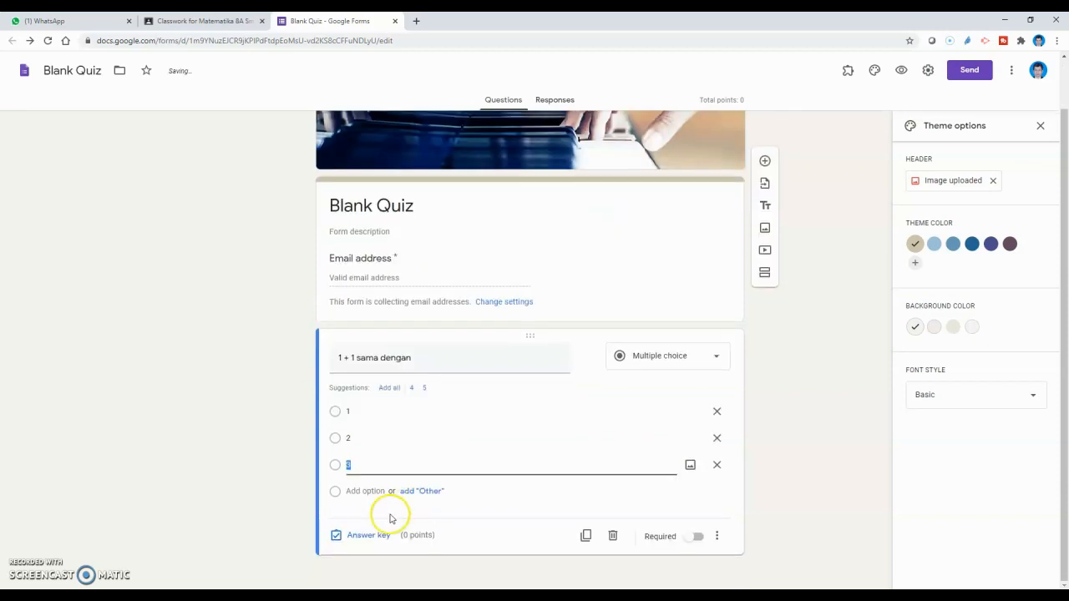
{"action": "left_click", "coordinate": [370, 493]}
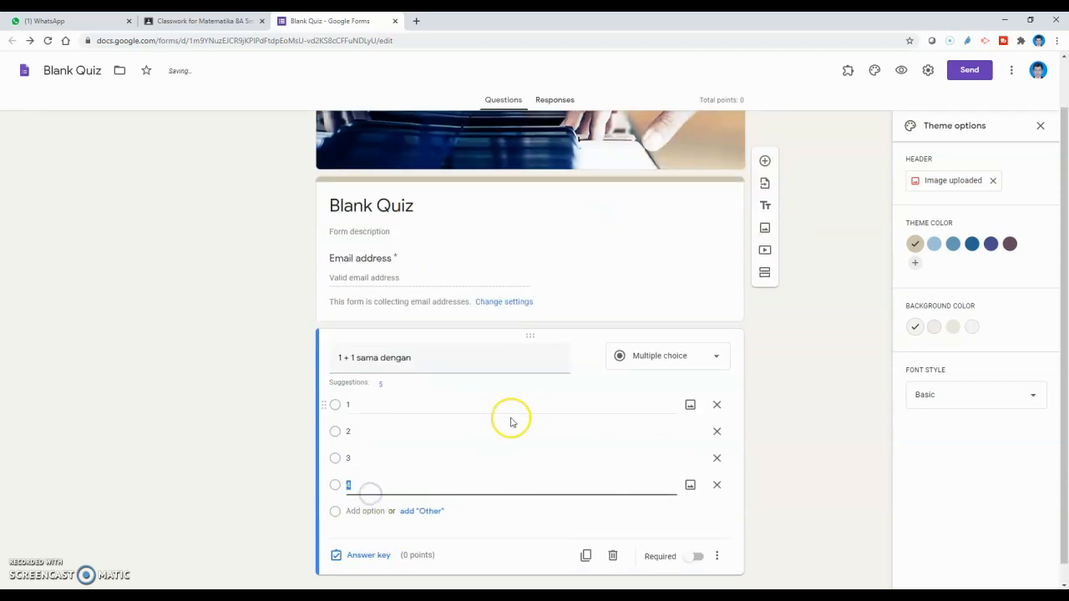
{"action": "scroll", "coordinate": [537, 404], "scroll_direction": "down", "scroll_amount": 1}
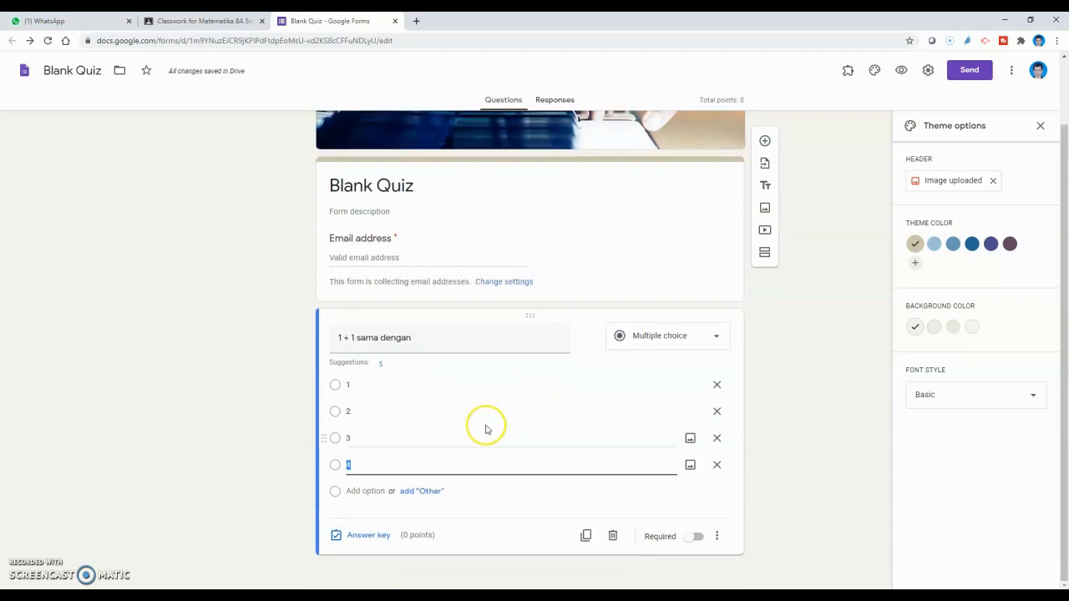
{"action": "left_click", "coordinate": [370, 491]}
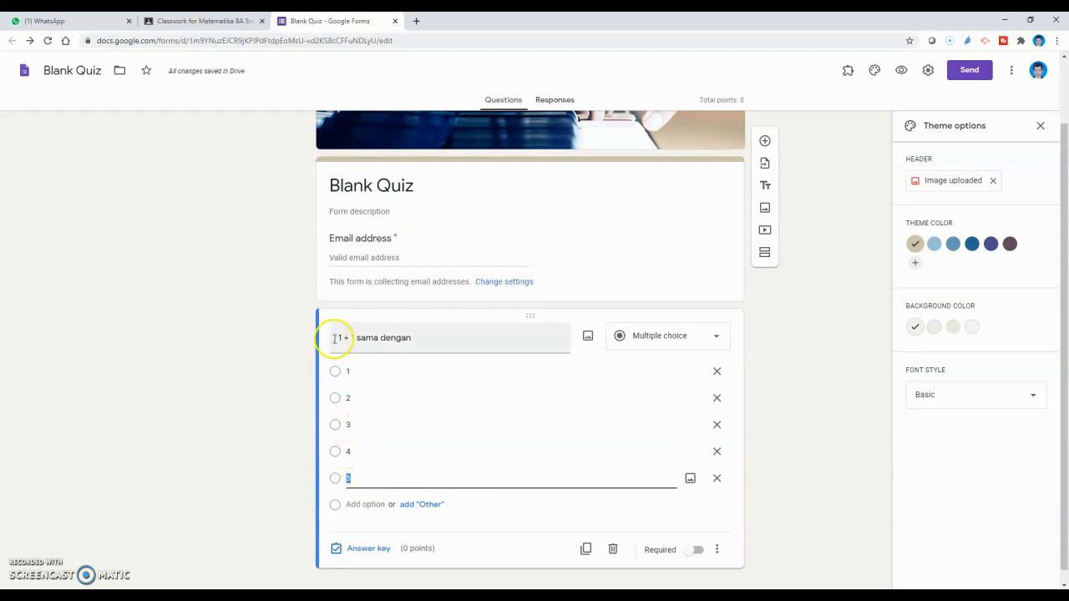
{"action": "left_click", "coordinate": [717, 372]}
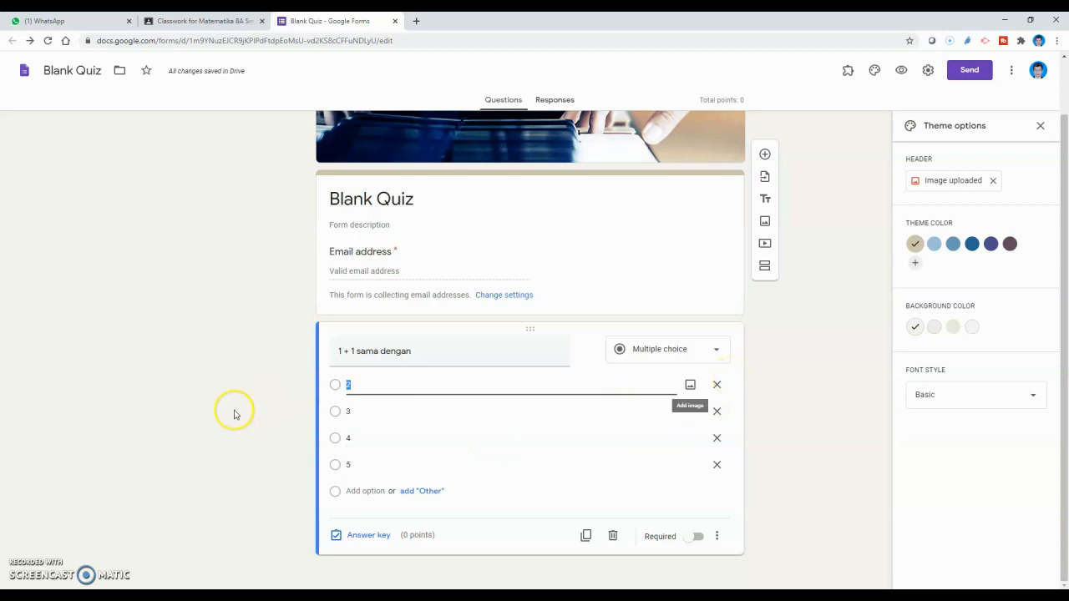
{"action": "left_click", "coordinate": [700, 539]}
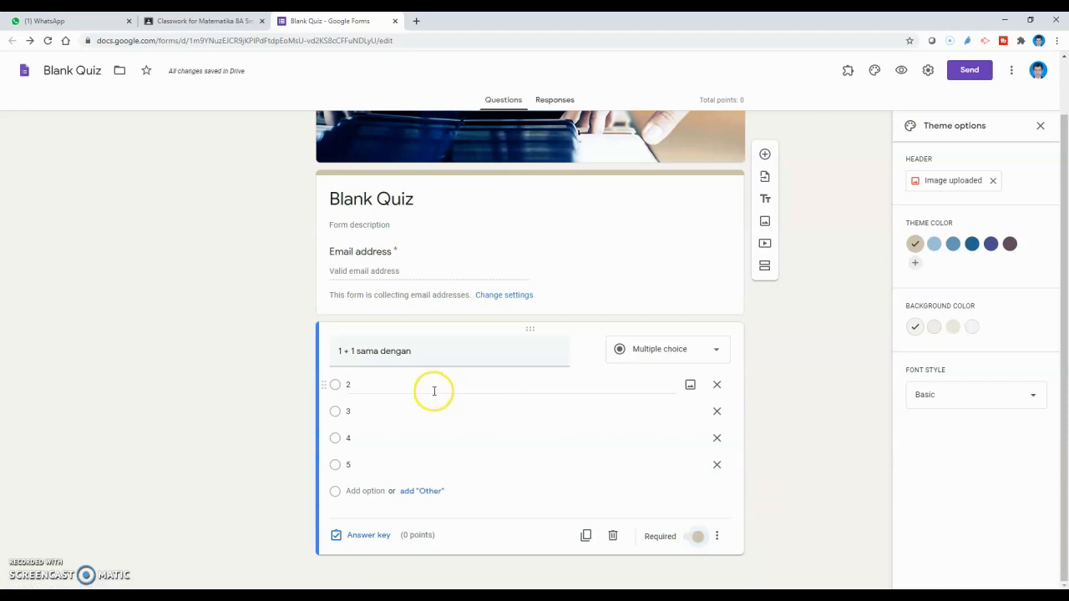
Step: In the answer key, mark 2 as correct and make the question worth 40 points
{"action": "left_click", "coordinate": [364, 539]}
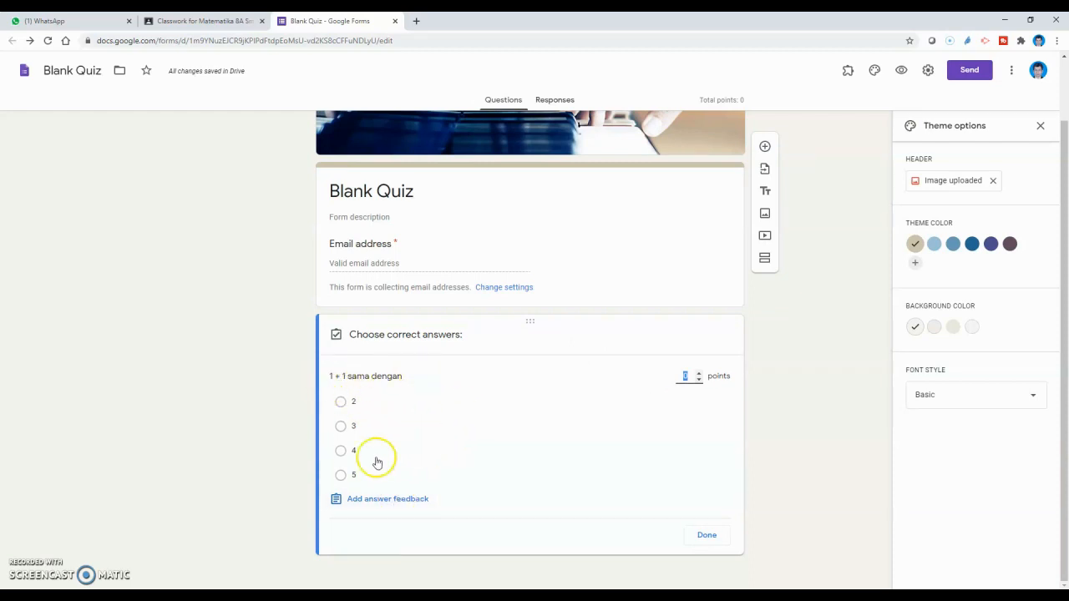
{"action": "left_click", "coordinate": [341, 404]}
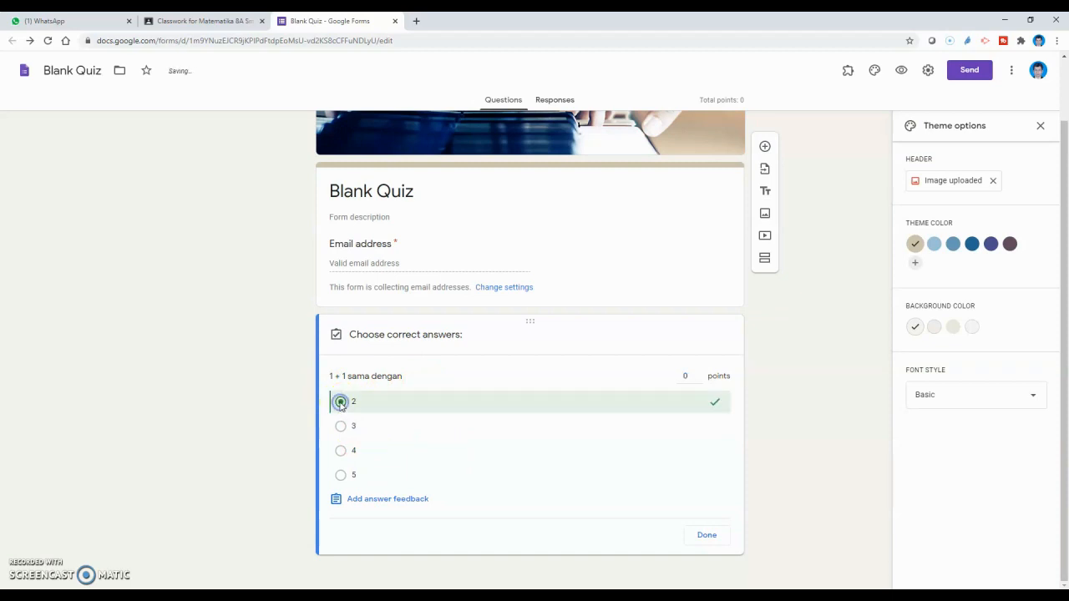
{"action": "left_click", "coordinate": [691, 377]}
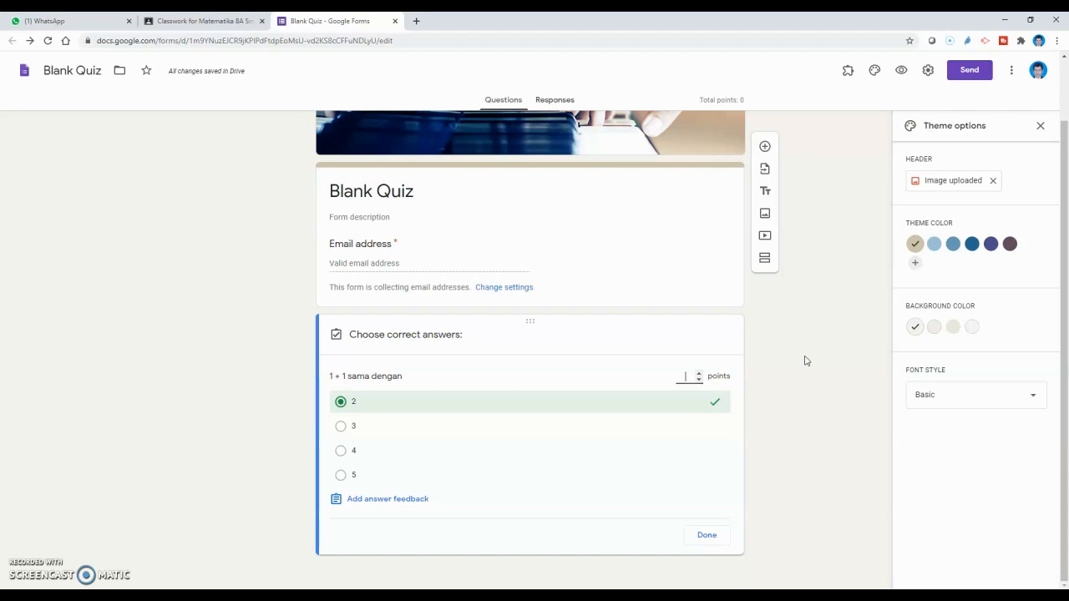
{"action": "type", "text": "40"}
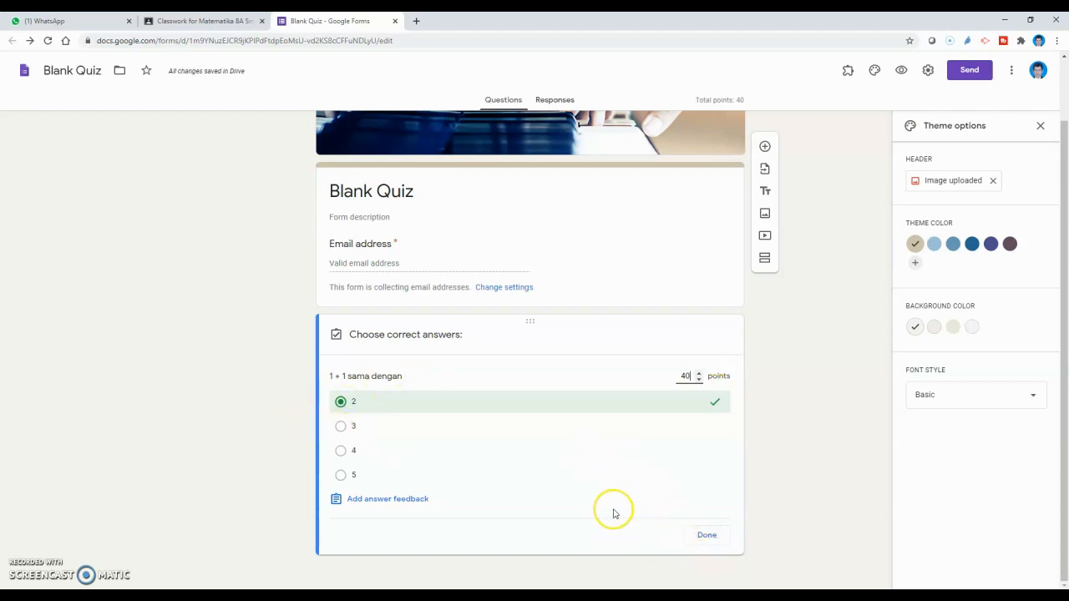
{"action": "left_click", "coordinate": [704, 537]}
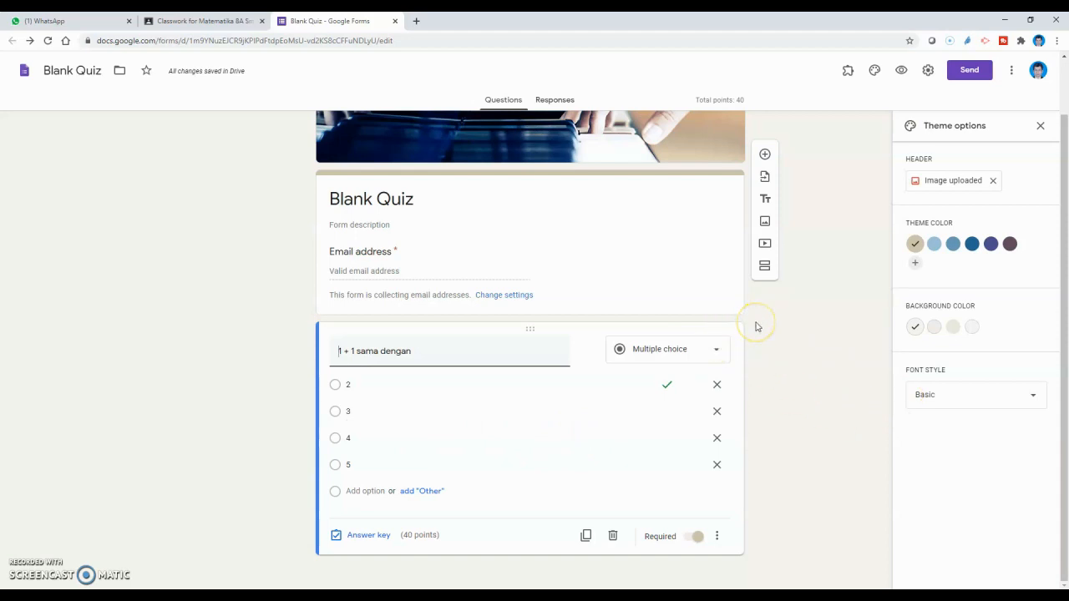
Step: Add a second question titled 'berikut adalah bagian dari pelajaran matematika'
{"action": "left_click", "coordinate": [764, 155]}
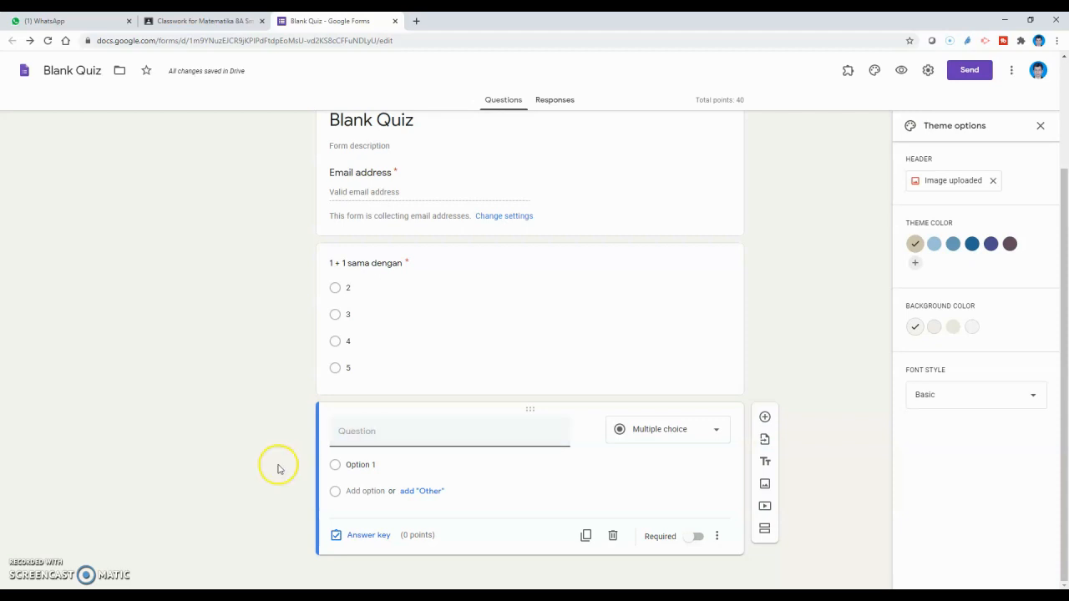
{"action": "left_click", "coordinate": [369, 436]}
{"action": "type", "text": "berikut."}
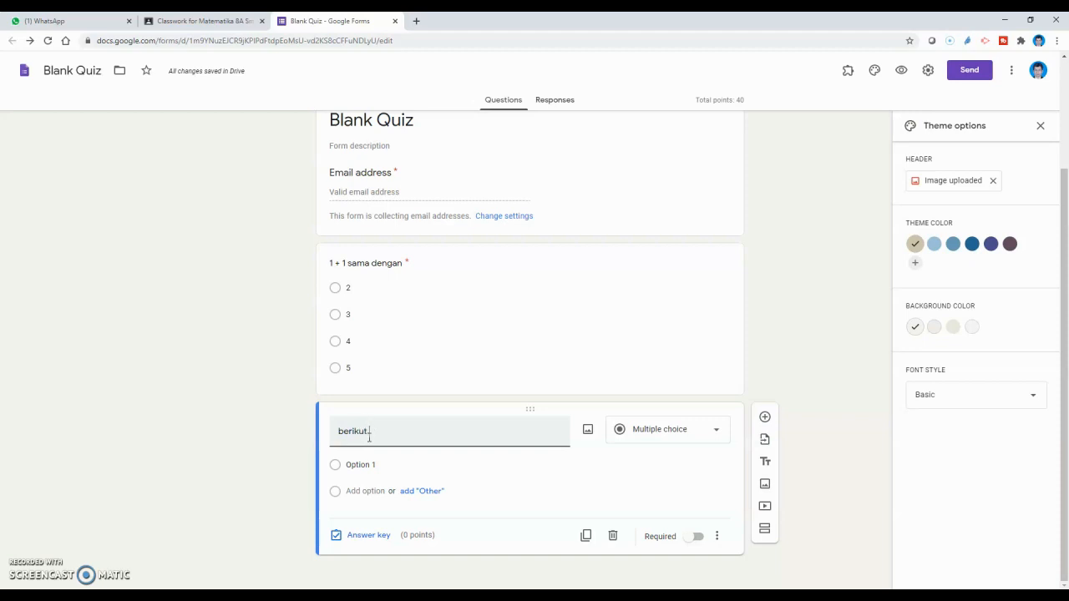
{"action": "type", "text": "adalah bagian dari pelajaran "}
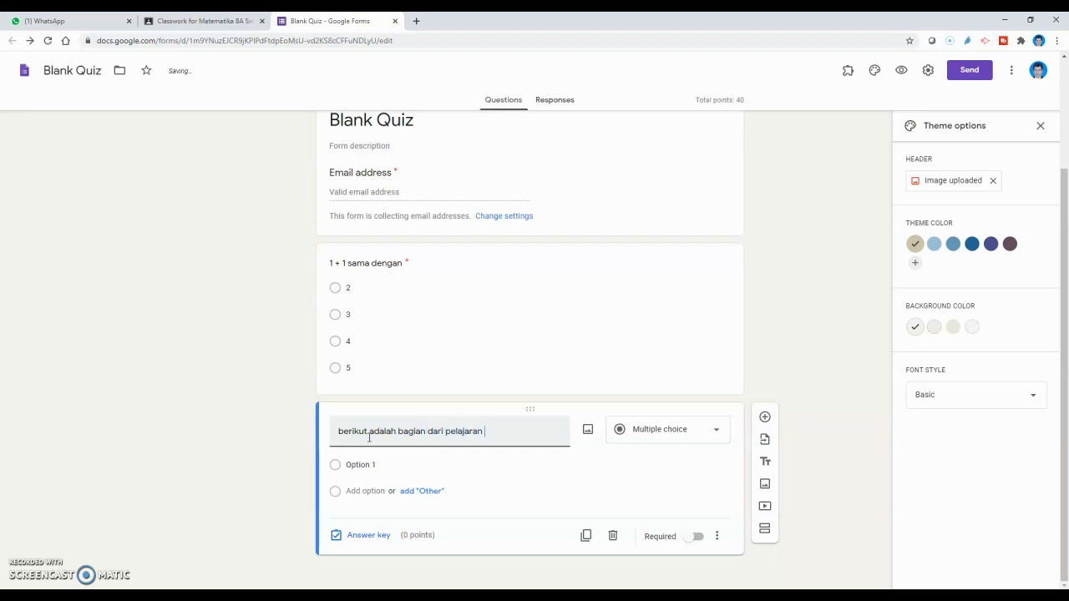
{"action": "type", "text": "matematika"}
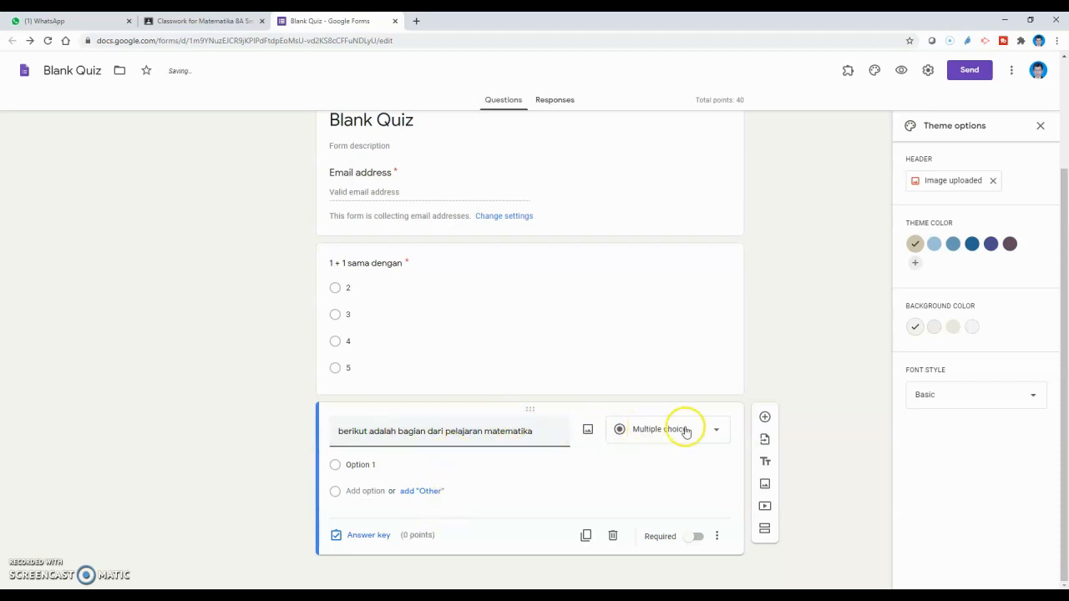
{"action": "left_click", "coordinate": [721, 433]}
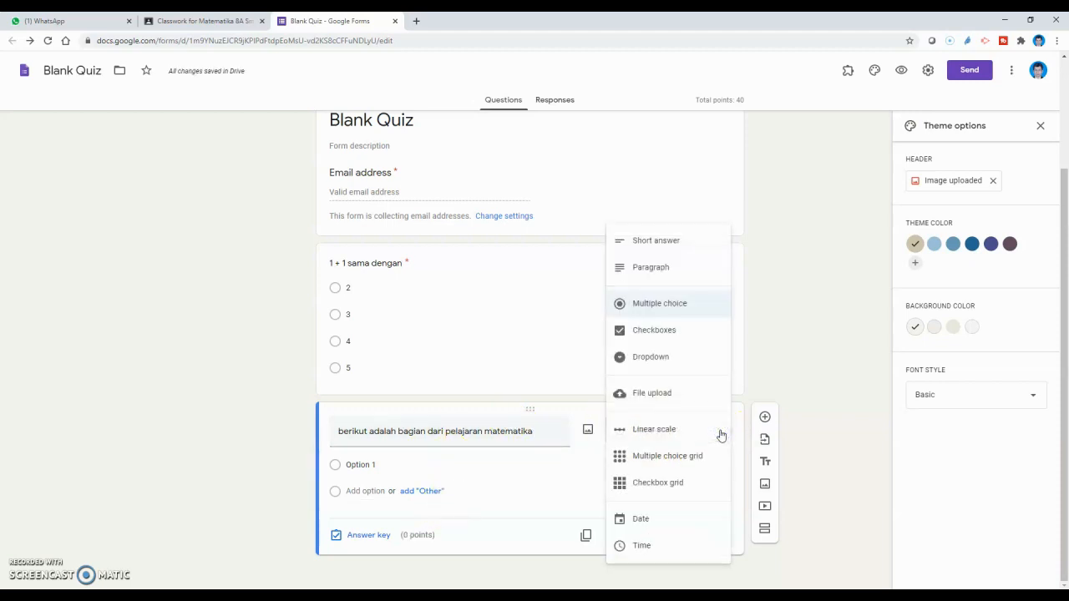
Step: Make it a Checkboxes question with options Aljabar, Aritmetika, Grammar and Sistem Pernapasan
{"action": "left_click", "coordinate": [665, 333]}
{"action": "left_click", "coordinate": [364, 457]}
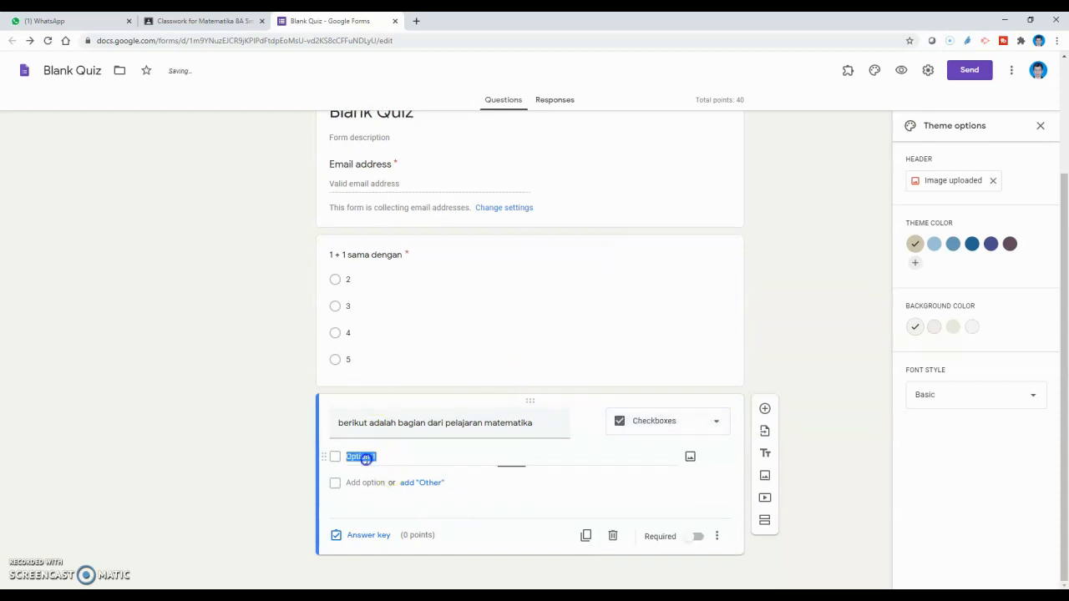
{"action": "type", "text": "Aljab"}
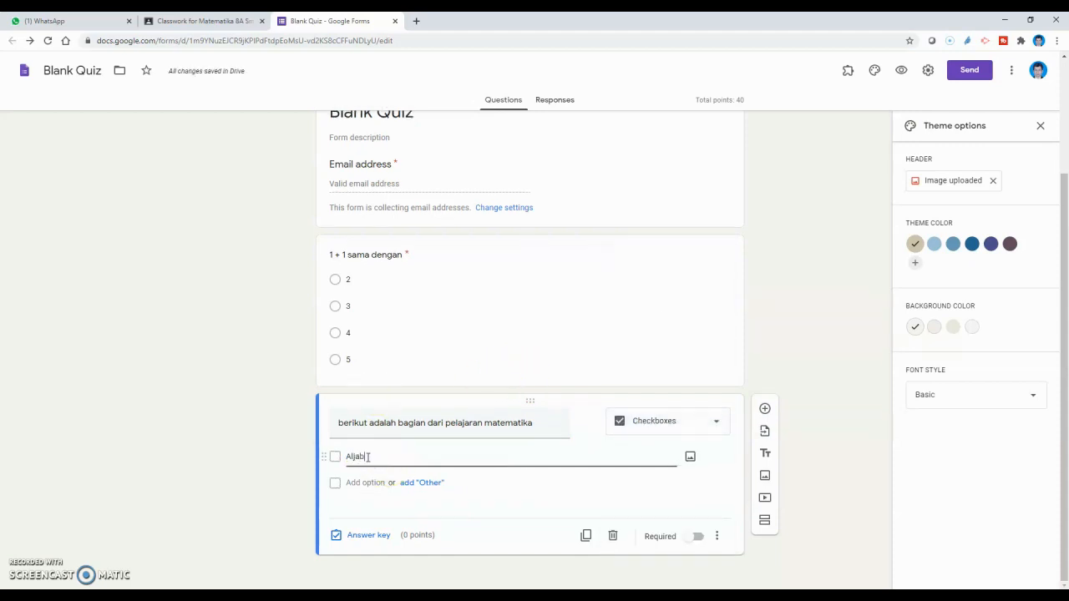
{"action": "type", "text": "ar"}
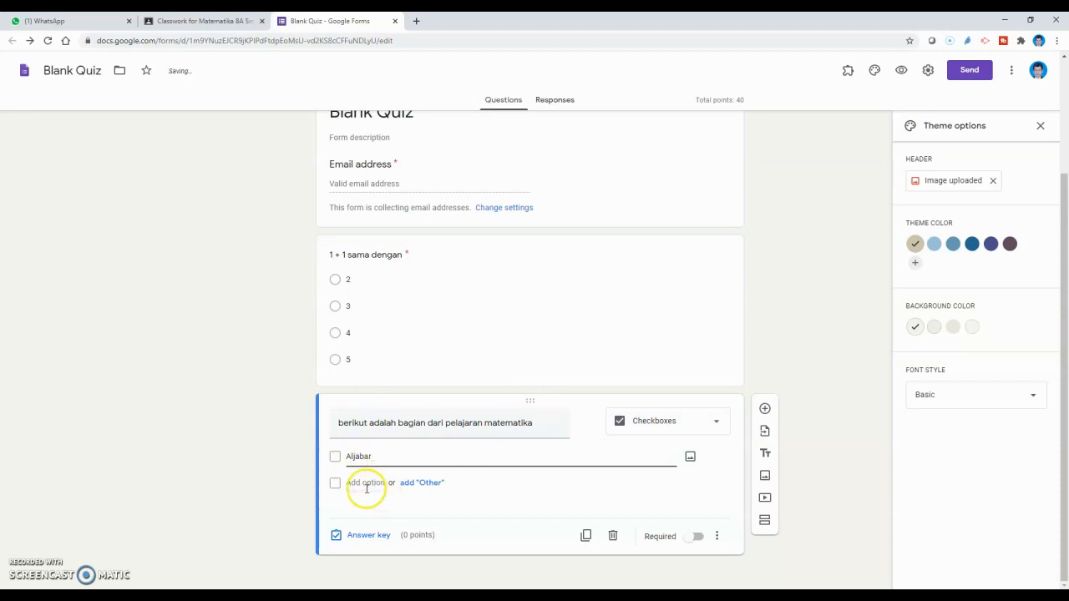
{"action": "left_click", "coordinate": [365, 484]}
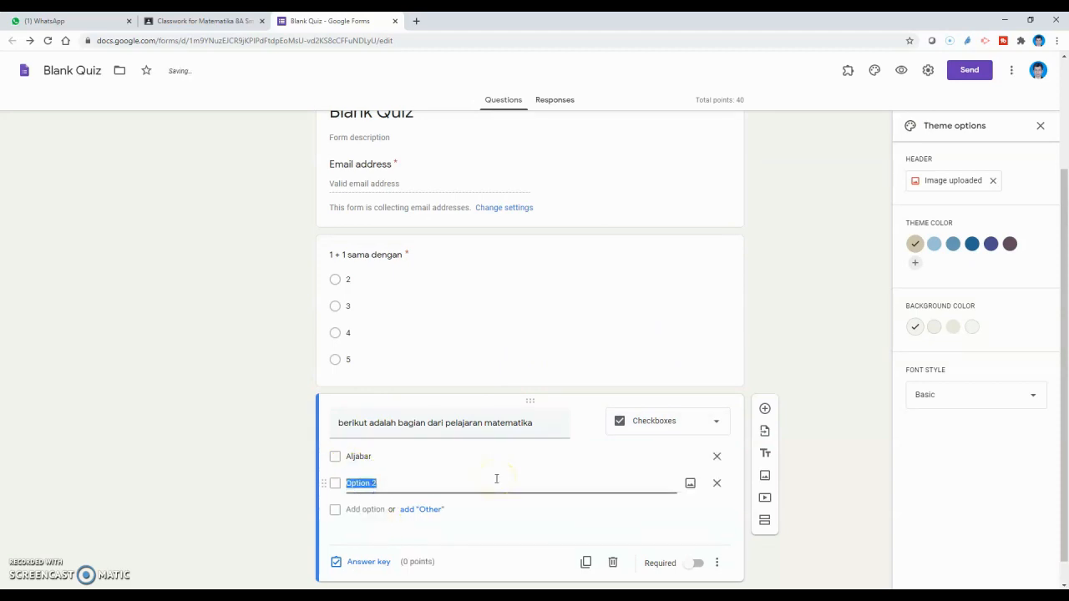
{"action": "type", "text": "Aritmetika"}
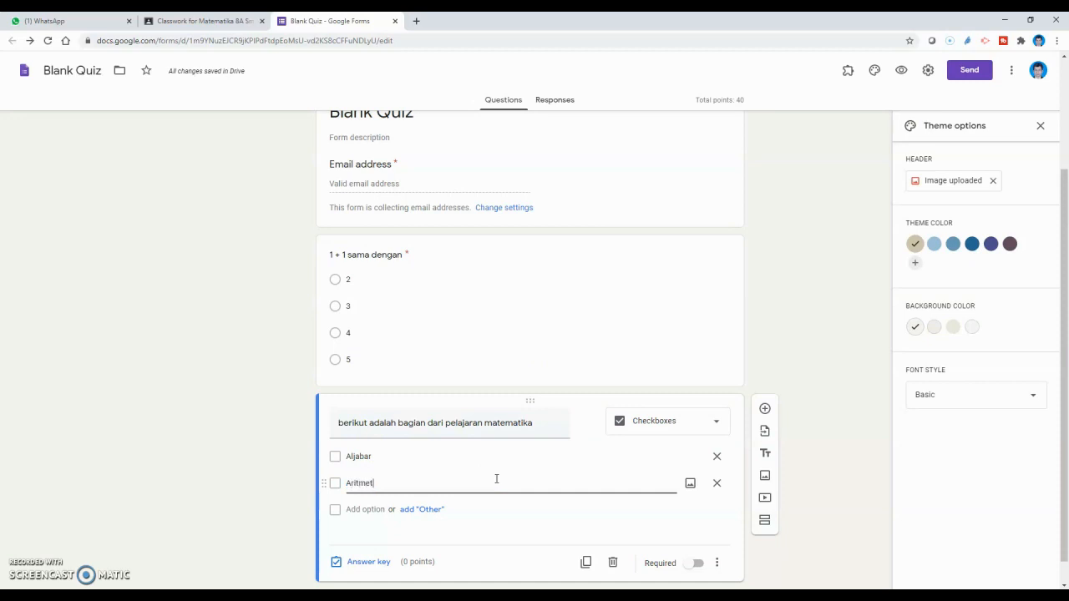
{"action": "left_click", "coordinate": [358, 508]}
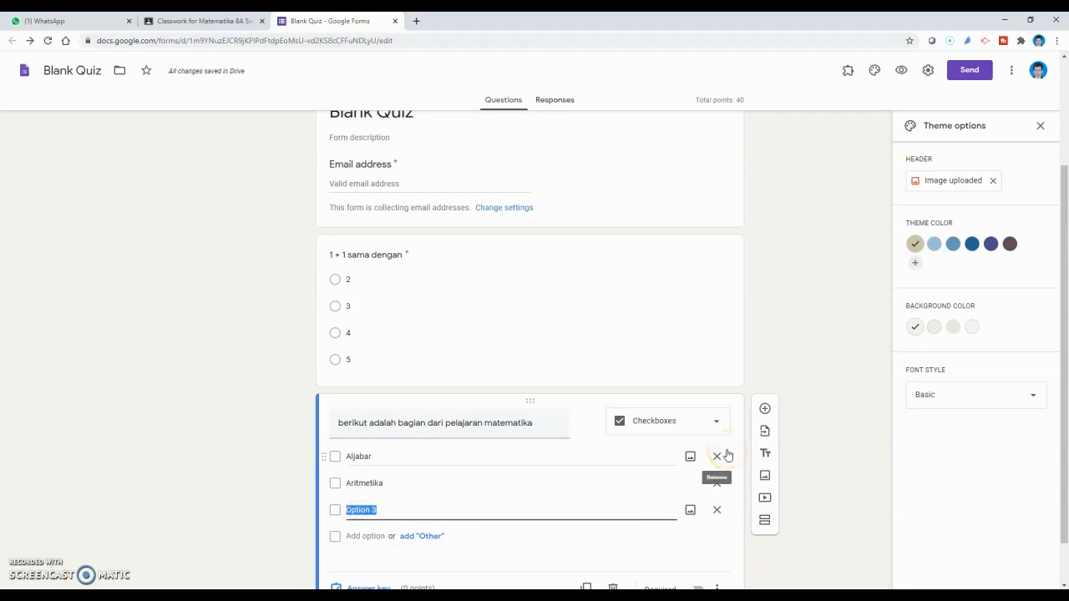
{"action": "type", "text": "Grammar"}
{"action": "left_click", "coordinate": [360, 536]}
{"action": "type", "text": "S"}
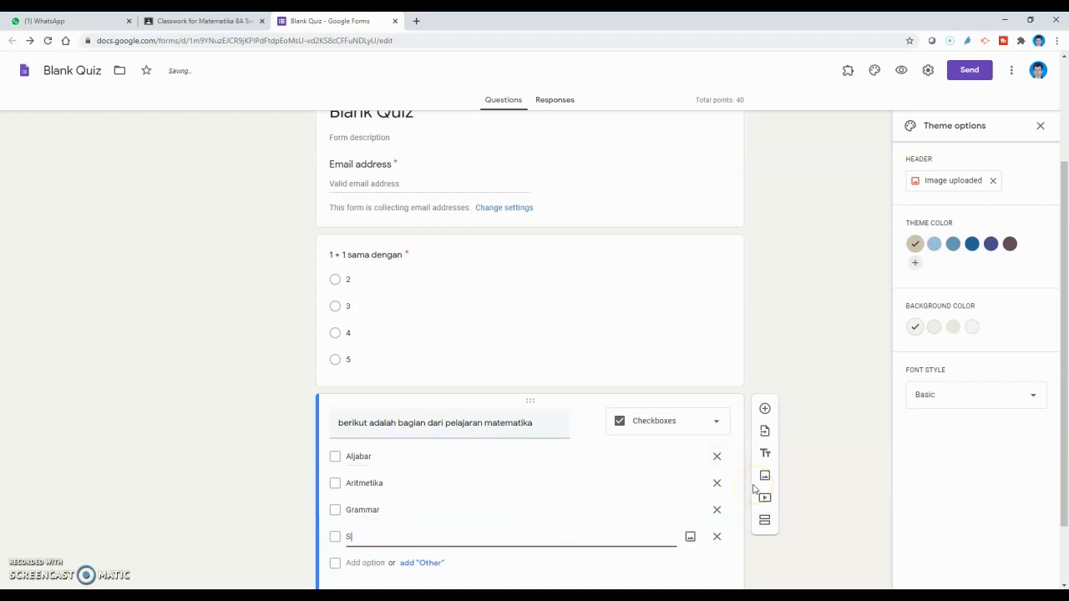
{"action": "type", "text": "istem Pernapasan"}
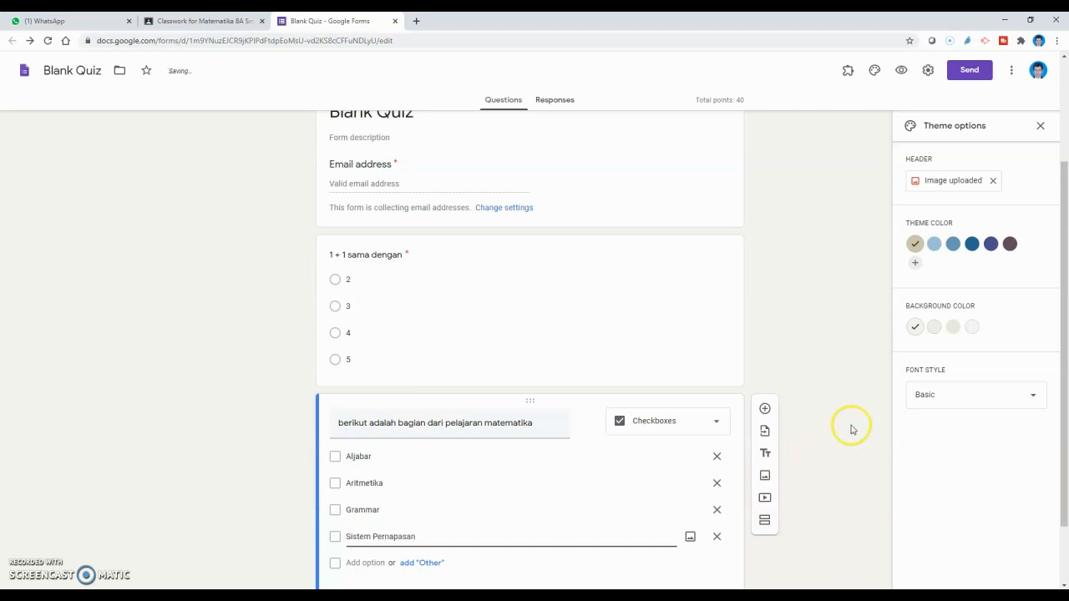
{"action": "scroll", "coordinate": [579, 443], "scroll_direction": "down", "scroll_amount": 1}
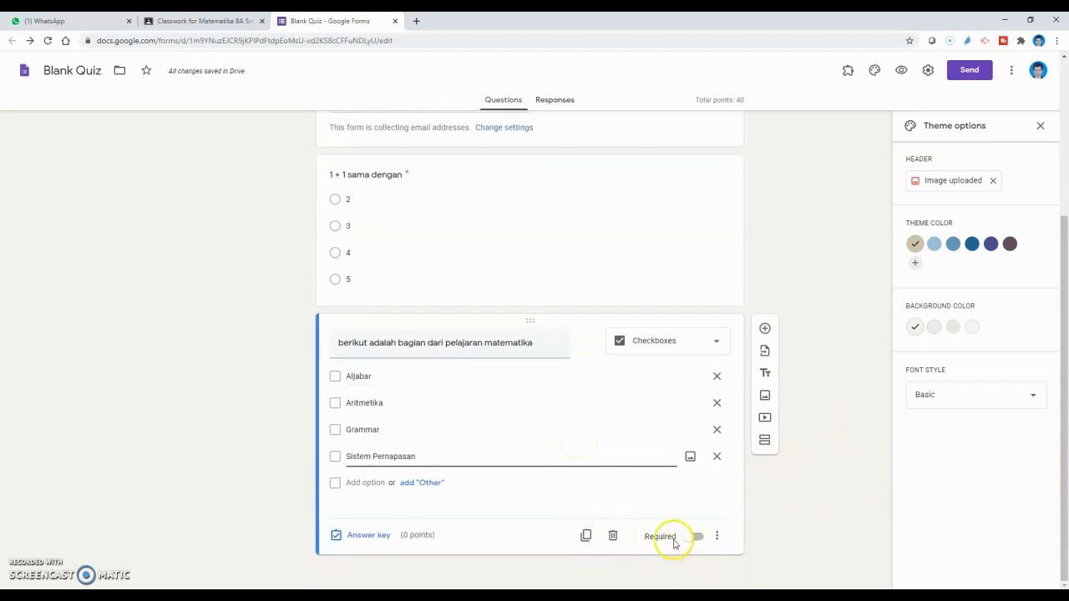
Step: Make the question required and mark Aljabar and Aritmetika as the correct answers
{"action": "left_click", "coordinate": [700, 538]}
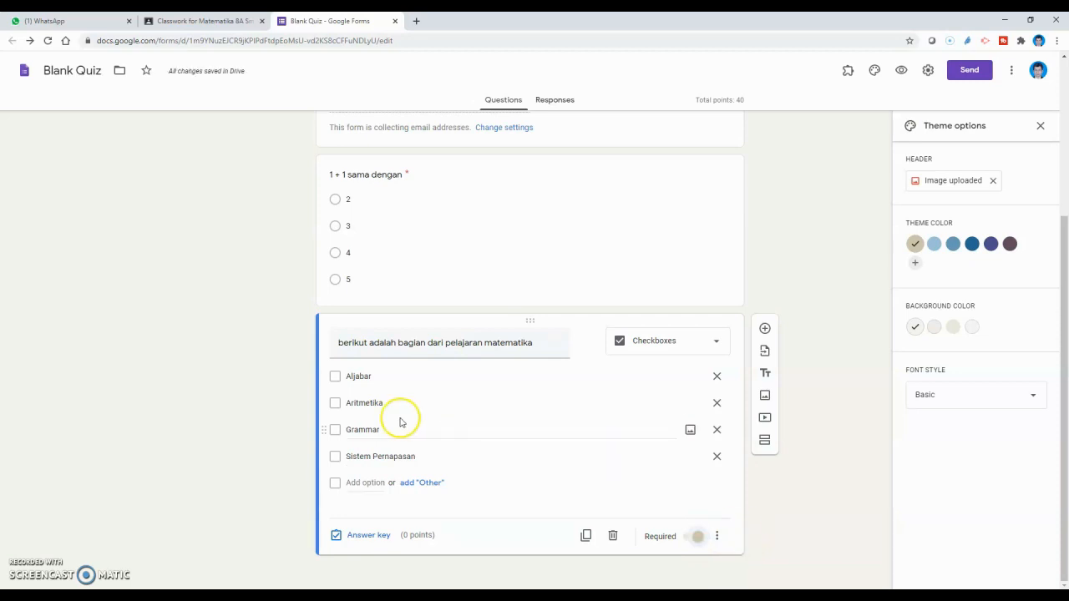
{"action": "left_click", "coordinate": [362, 535]}
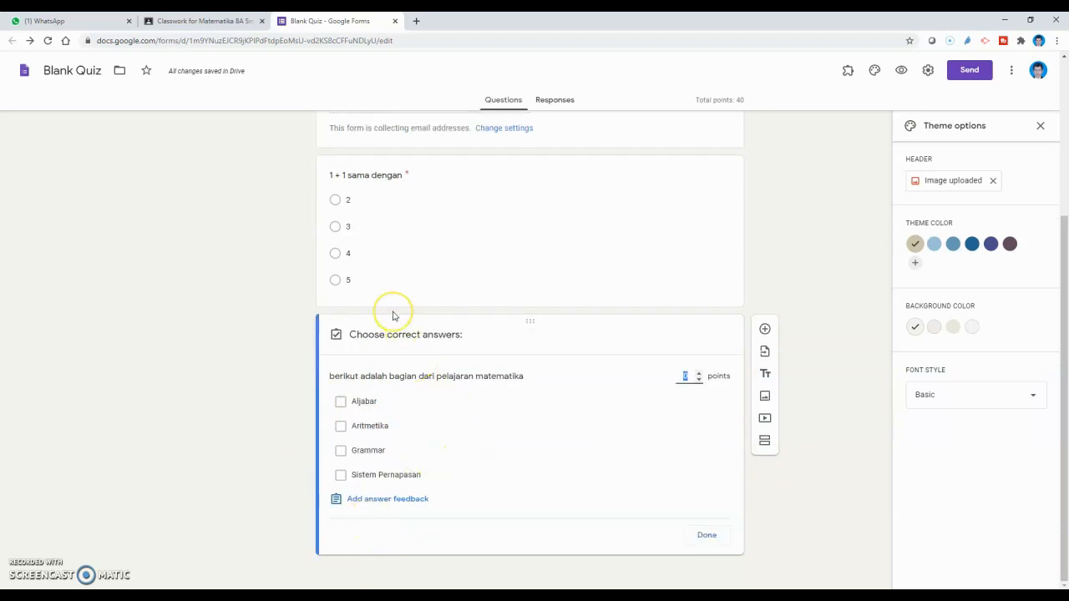
{"action": "left_click", "coordinate": [340, 402]}
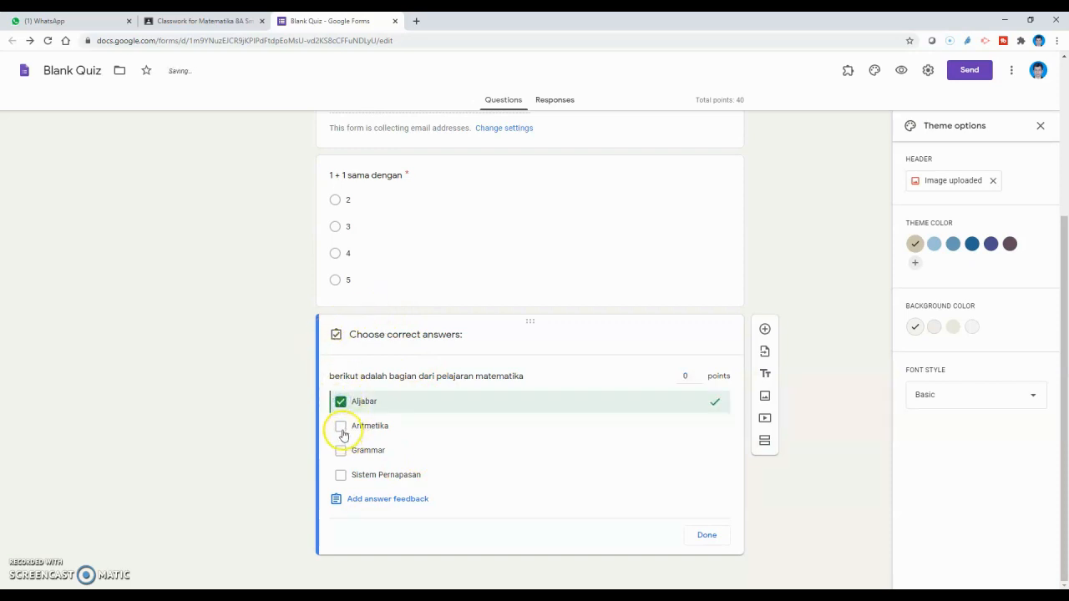
{"action": "left_click", "coordinate": [341, 427]}
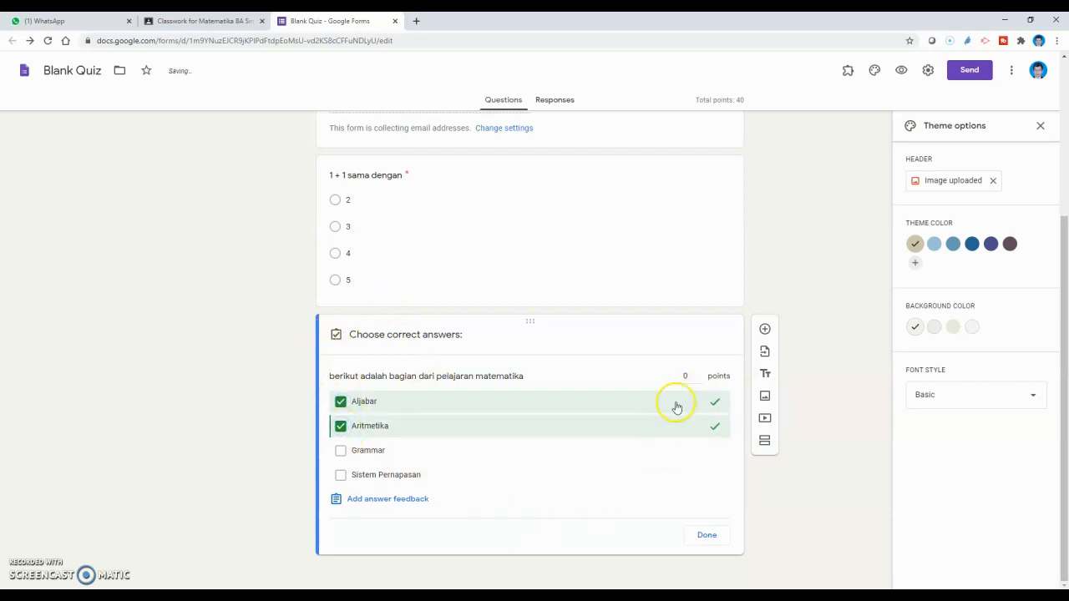
Step: Give the question 59 points and finish the answer key
{"action": "left_click", "coordinate": [687, 377]}
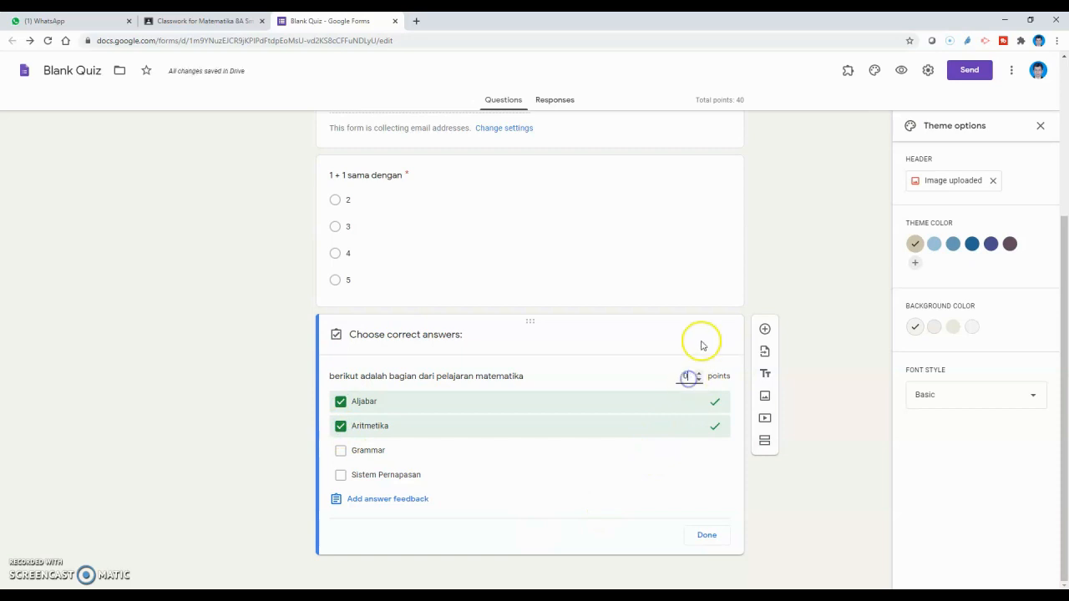
{"action": "scroll", "coordinate": [688, 327], "scroll_direction": "up", "scroll_amount": 1}
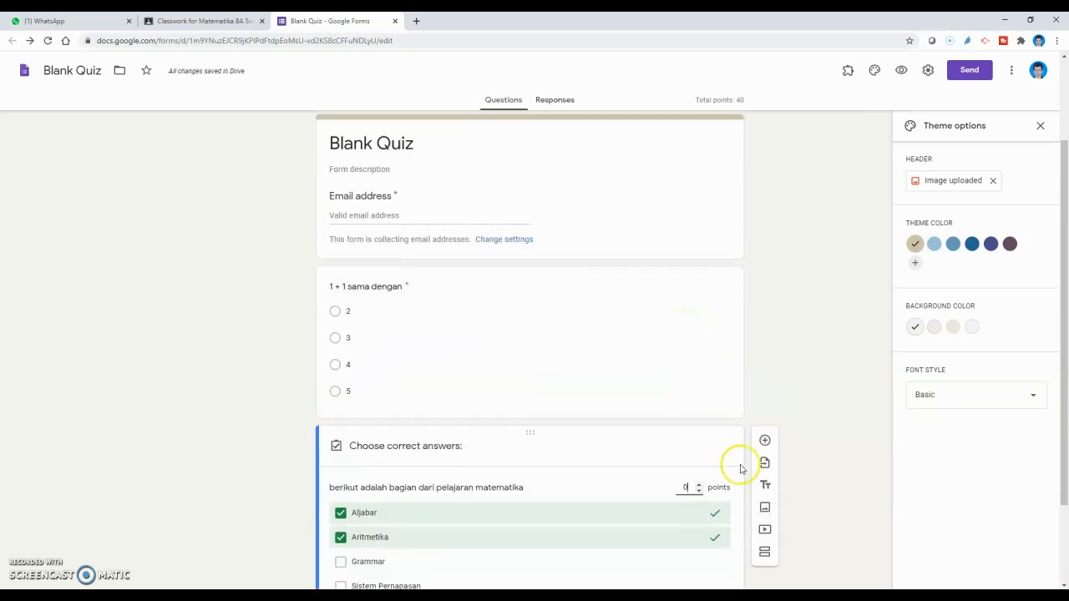
{"action": "type", "text": "59"}
{"action": "scroll", "coordinate": [701, 469], "scroll_direction": "down", "scroll_amount": 1}
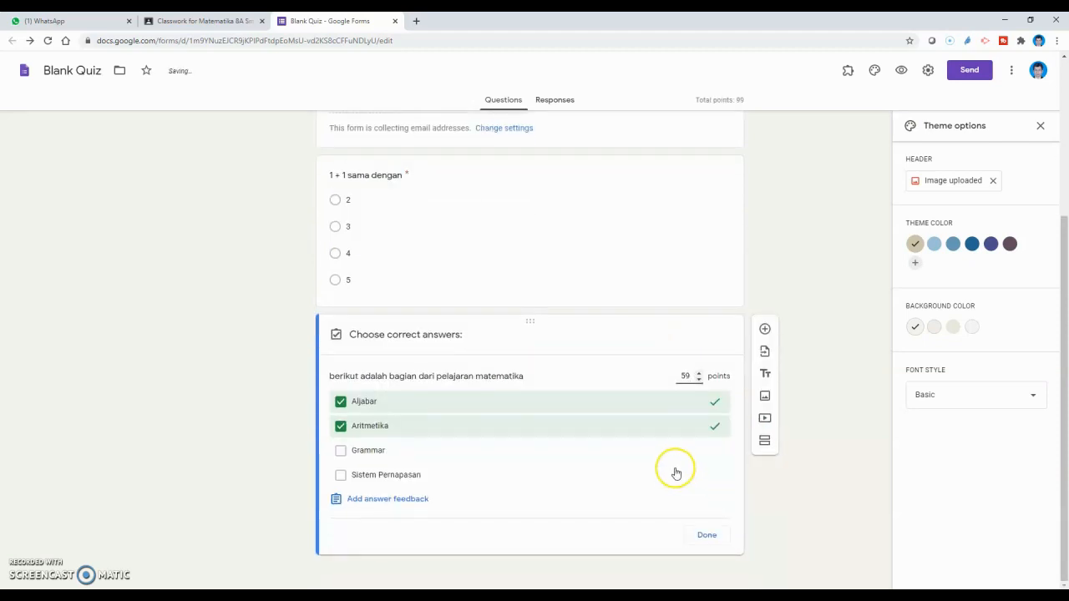
{"action": "left_click", "coordinate": [714, 538]}
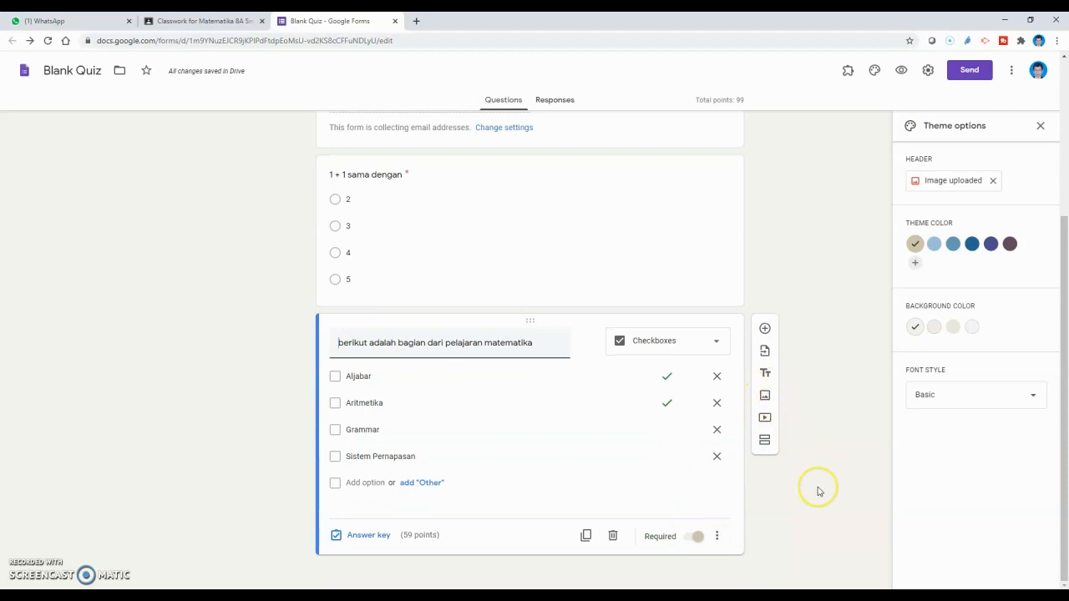
{"action": "scroll", "coordinate": [818, 491], "scroll_direction": "up", "scroll_amount": 3}
{"action": "scroll", "coordinate": [802, 334], "scroll_direction": "down", "scroll_amount": 1}
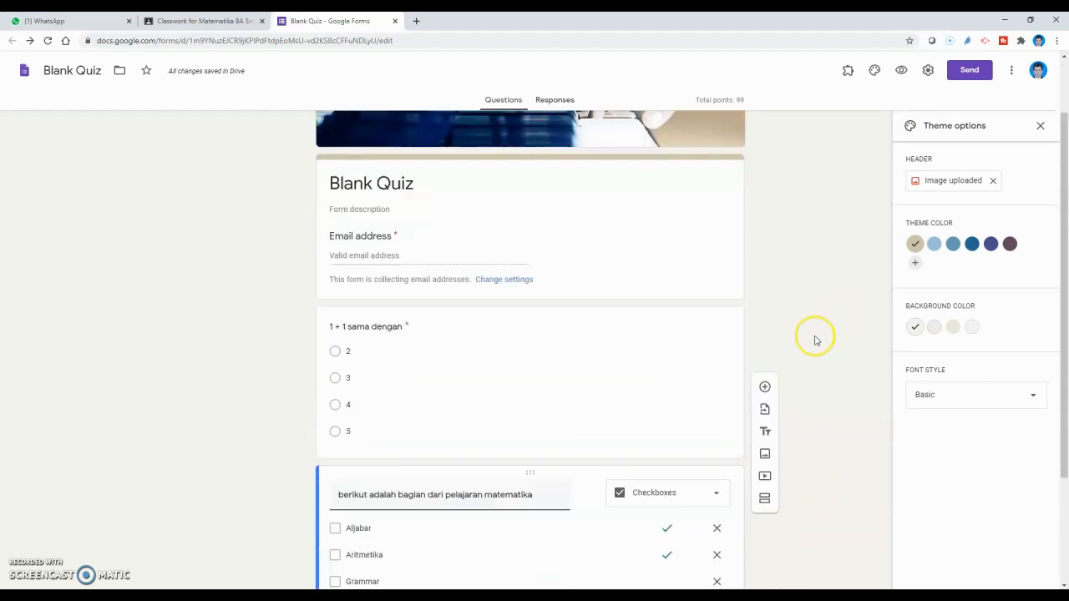
{"action": "scroll", "coordinate": [816, 340], "scroll_direction": "down", "scroll_amount": 2}
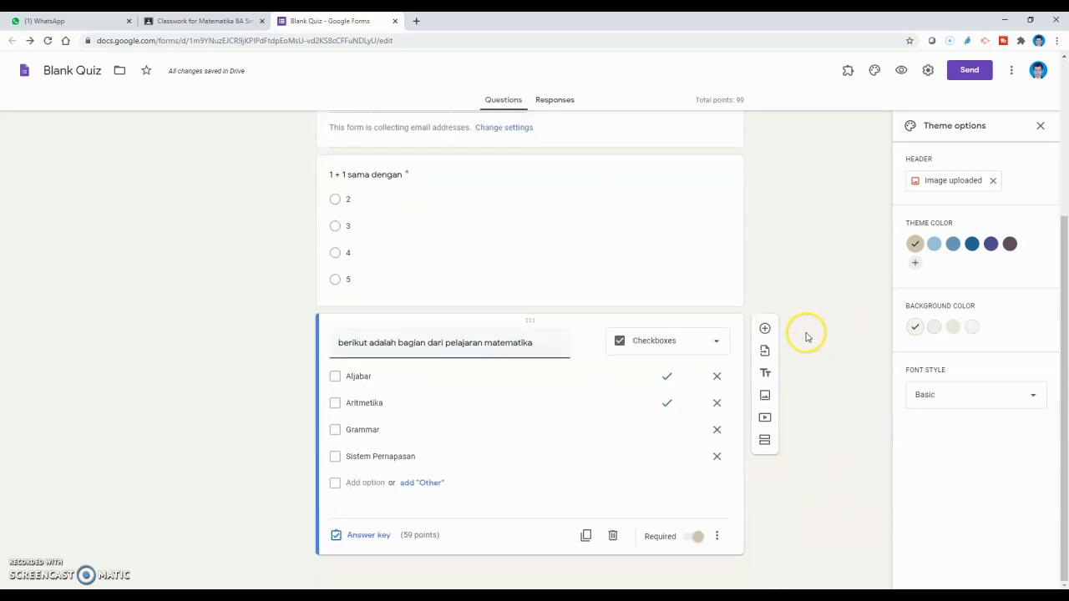
Step: Update the quiz's heading title with 'Ulangan 1'
{"action": "scroll", "coordinate": [803, 334], "scroll_direction": "up", "scroll_amount": 1}
{"action": "scroll", "coordinate": [802, 333], "scroll_direction": "up", "scroll_amount": 2}
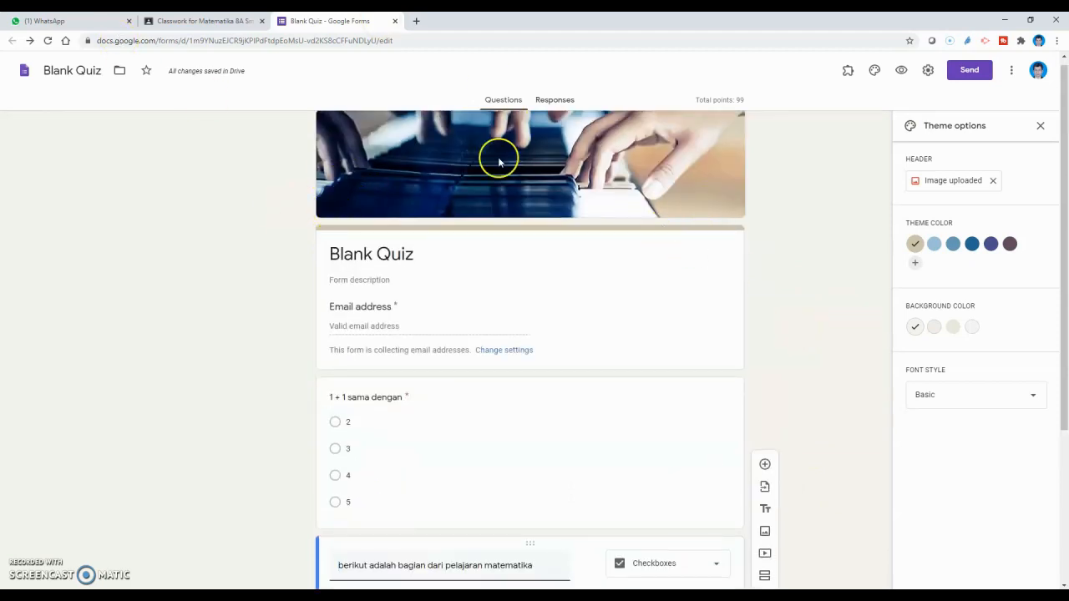
{"action": "triple_click", "coordinate": [389, 253]}
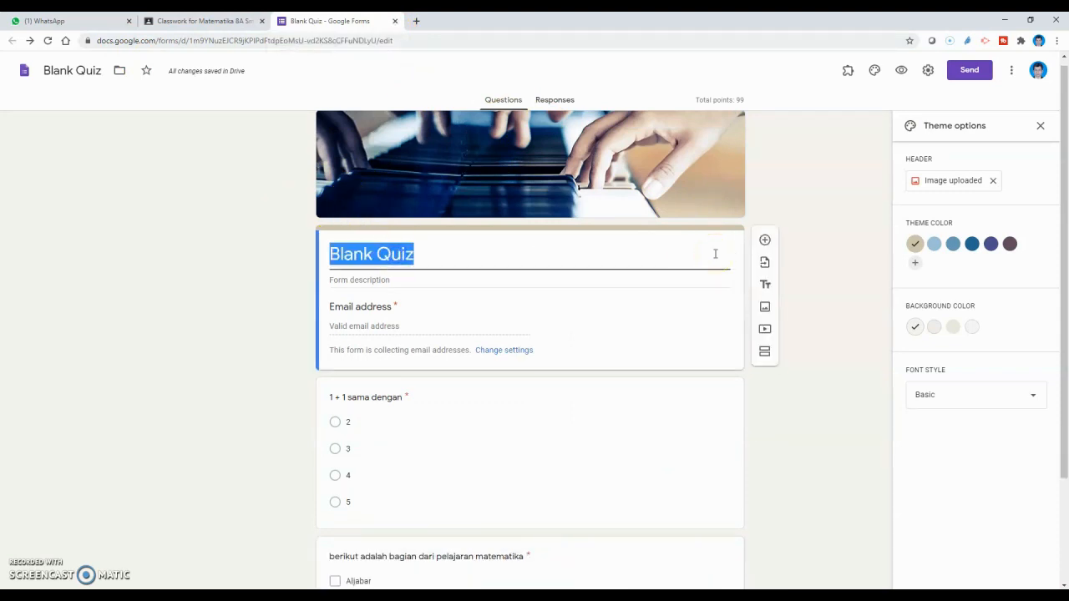
{"action": "type", "text": "Ulangan 1 Bentu"}
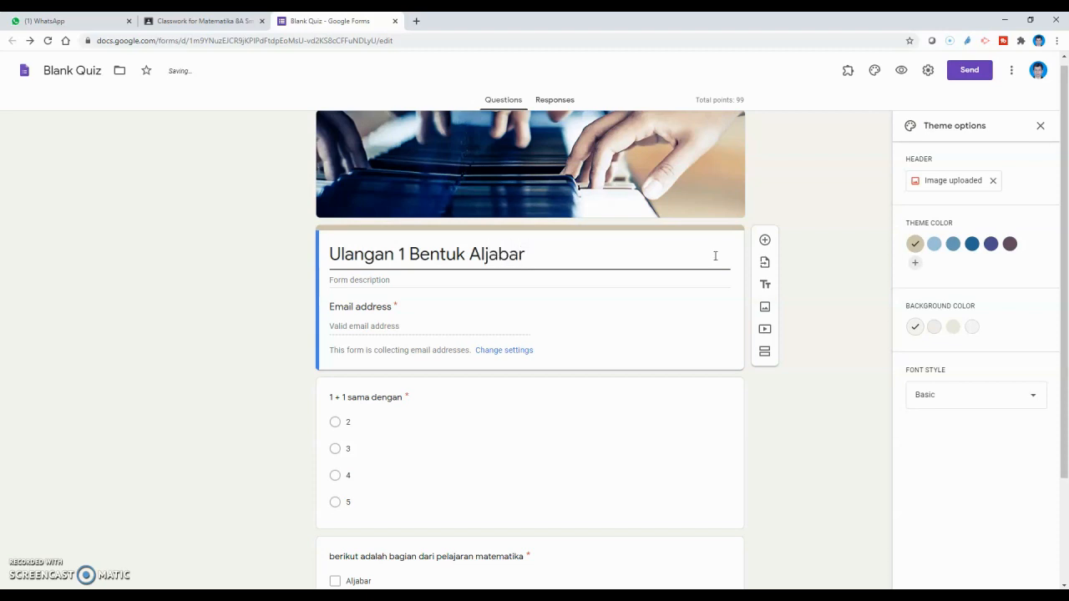
{"action": "left_click", "coordinate": [222, 275]}
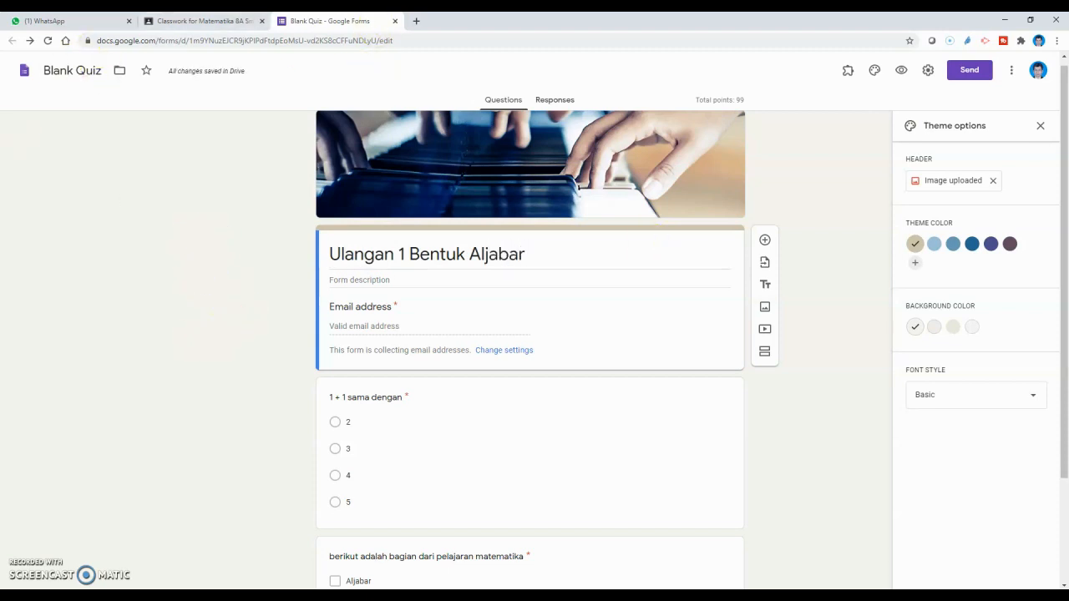
Step: Rename the form file to 'Ulangan 1 Bentuk Aljabar'
{"action": "left_click", "coordinate": [399, 23]}
{"action": "left_click", "coordinate": [105, 70]}
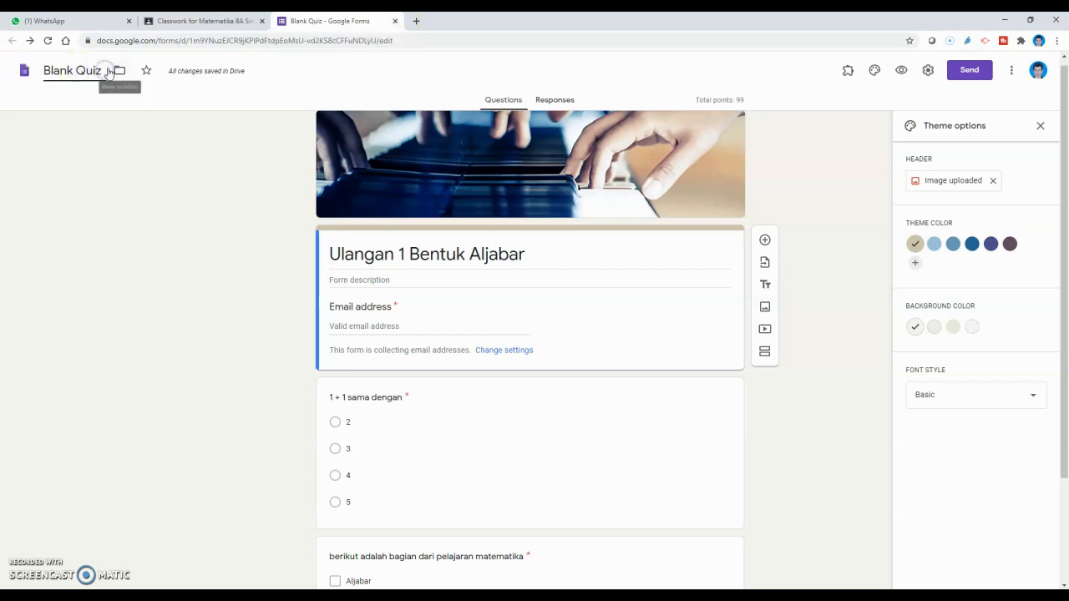
{"action": "key", "text": "BackSpace"}
{"action": "key", "text": "BackSpace"}
{"action": "key", "text": "BackSpace"}
{"action": "key", "text": "BackSpace"}
{"action": "key", "text": "BackSpace"}
{"action": "key", "text": "BackSpace"}
{"action": "key", "text": "BackSpace"}
{"action": "key", "text": "BackSpace"}
{"action": "key", "text": "BackSpace"}
{"action": "key", "text": "BackSpace"}
{"action": "type", "text": "U"}
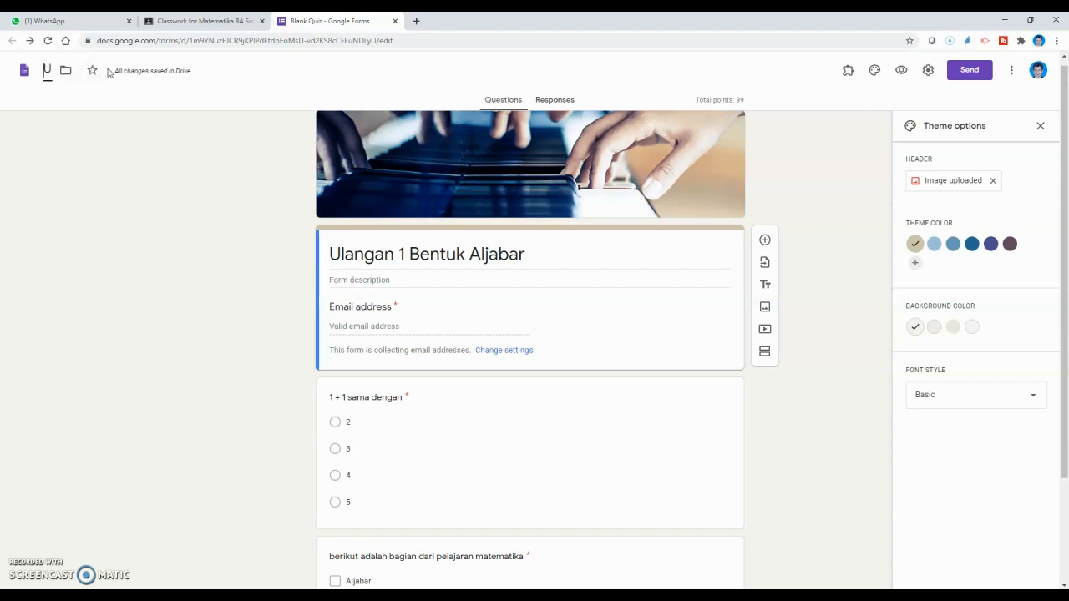
{"action": "type", "text": "langan 1"}
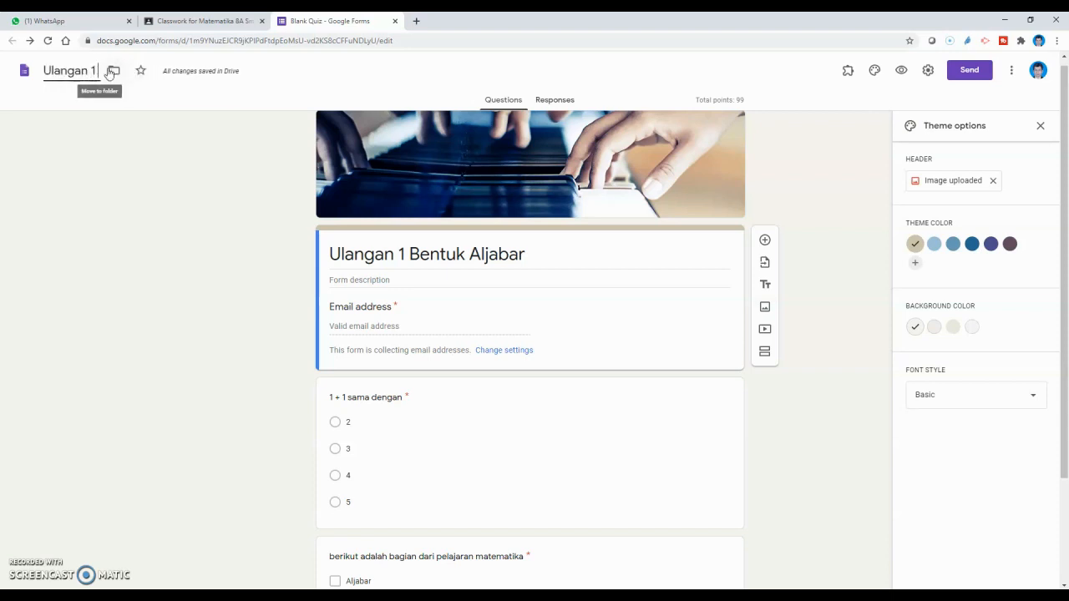
{"action": "type", "text": " Bentuk Al"}
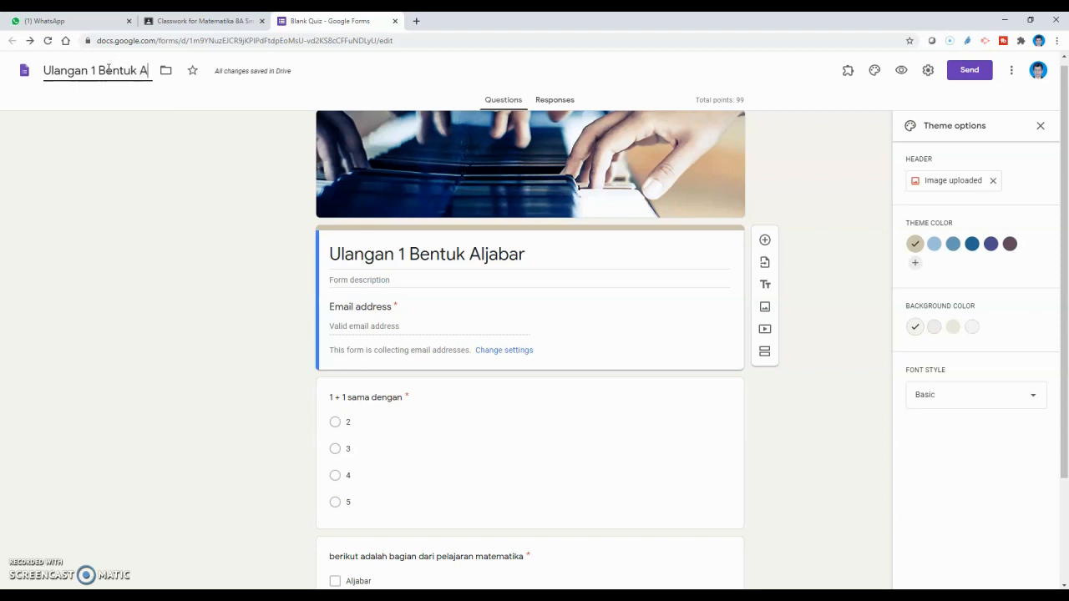
{"action": "type", "text": "jabar"}
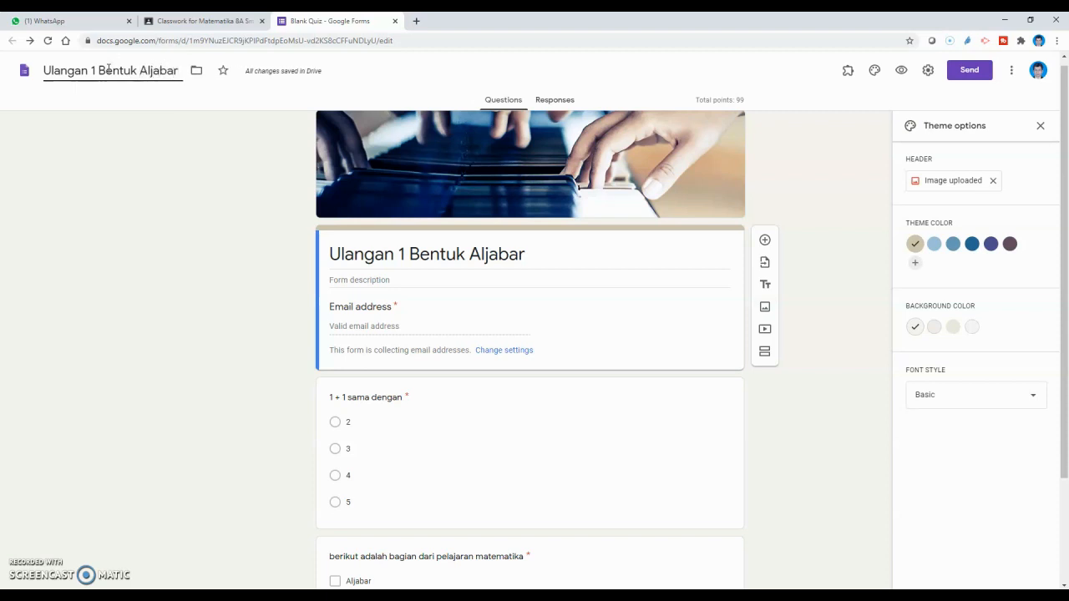
{"action": "left_click", "coordinate": [147, 175]}
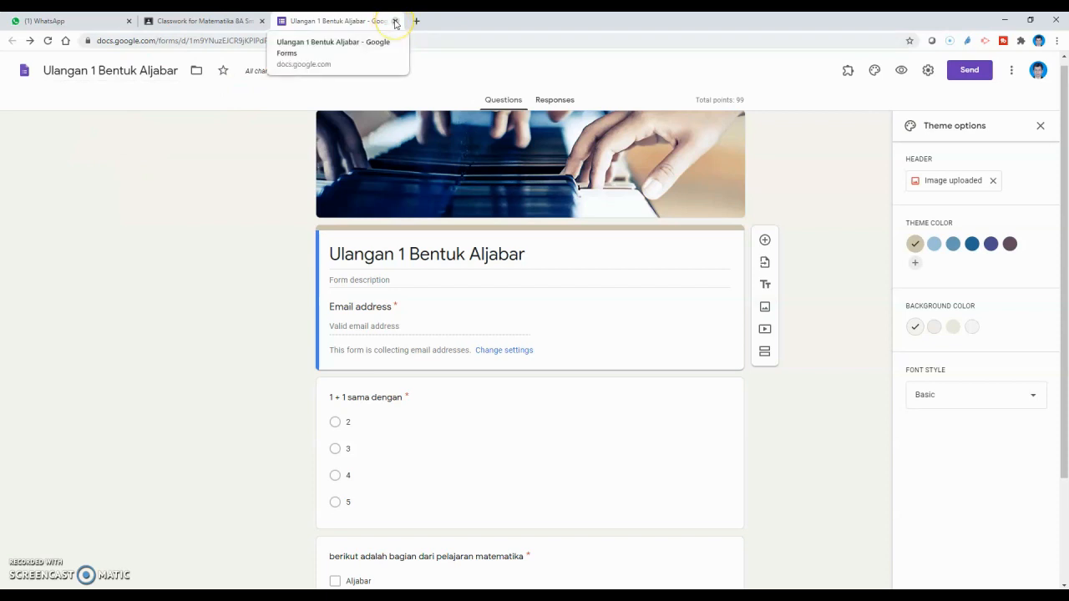
Step: Close the quiz form and assign it to the class, due Jul 4, 12:59 PM
{"action": "left_click", "coordinate": [395, 21]}
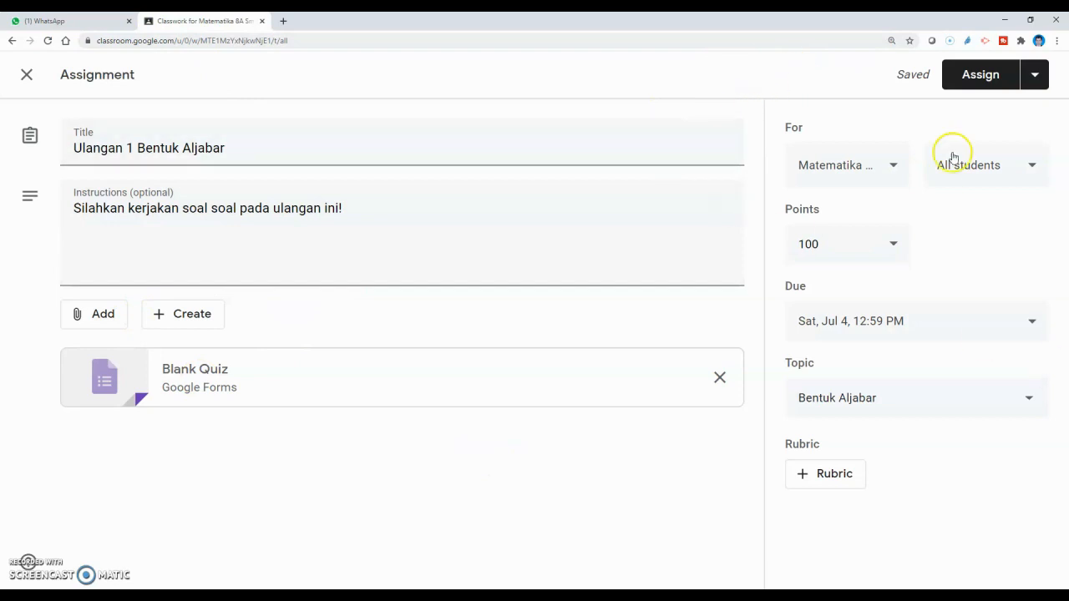
{"action": "left_click", "coordinate": [986, 77]}
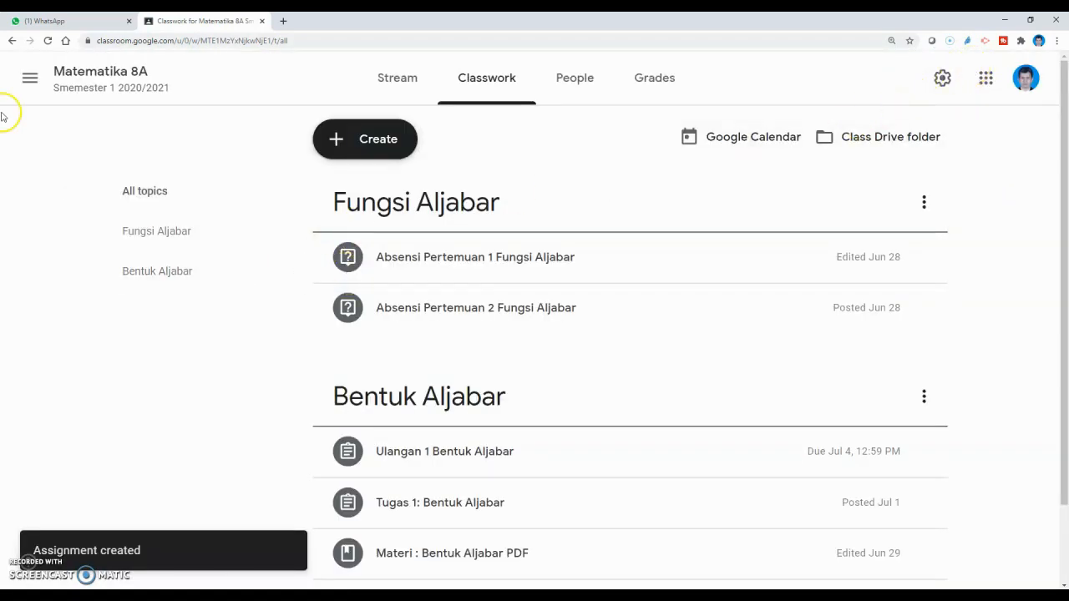
{"action": "scroll", "coordinate": [518, 202], "scroll_direction": "down", "scroll_amount": 1}
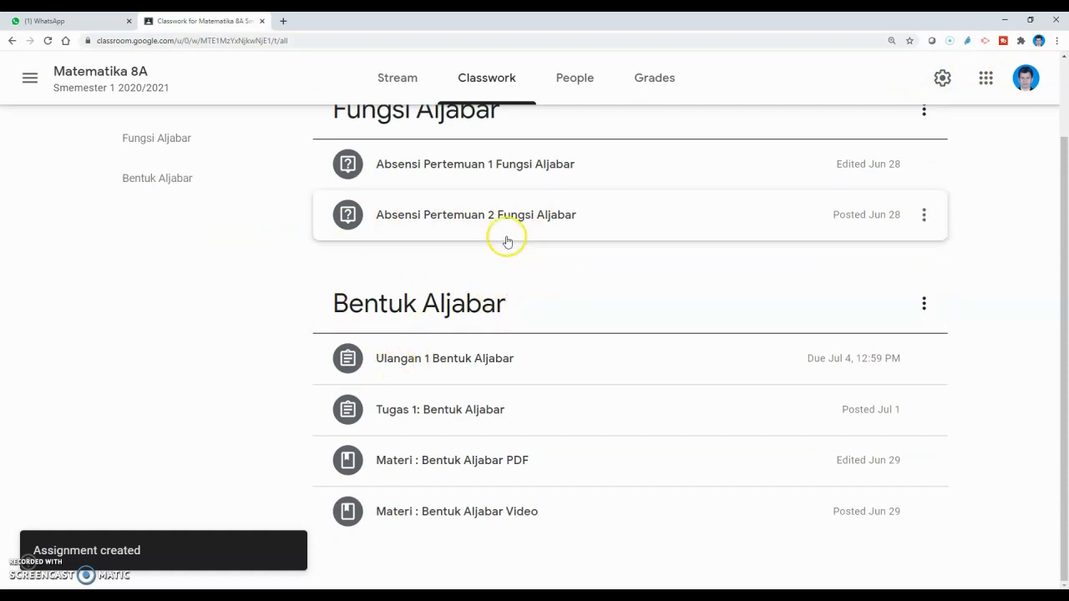
Step: Open Microsoft Edge and begin entering the Google Classroom address
{"action": "left_click", "coordinate": [437, 364]}
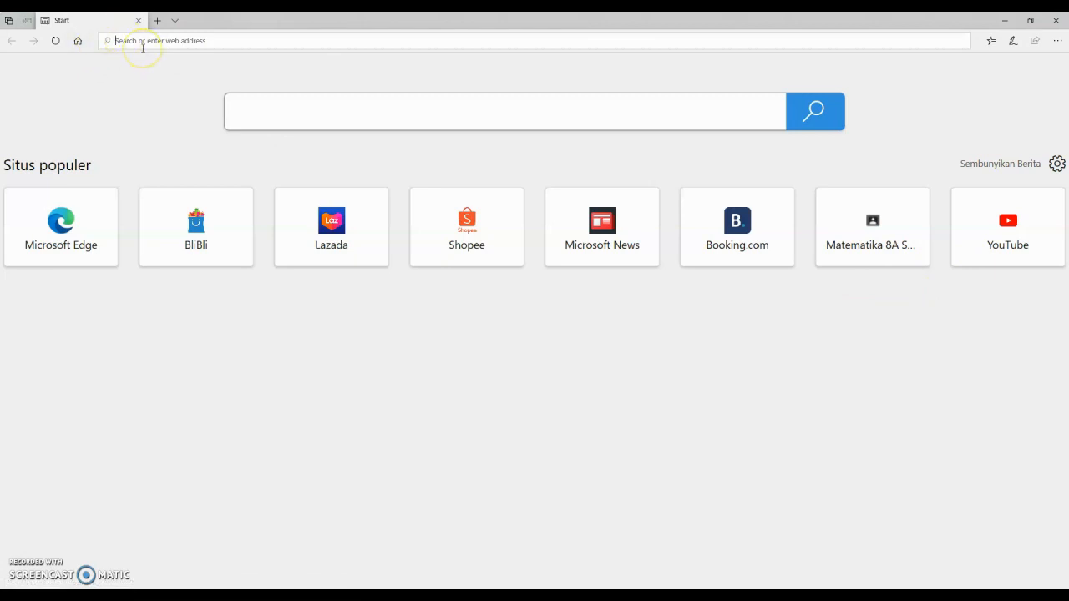
{"action": "type", "text": "dlas"}
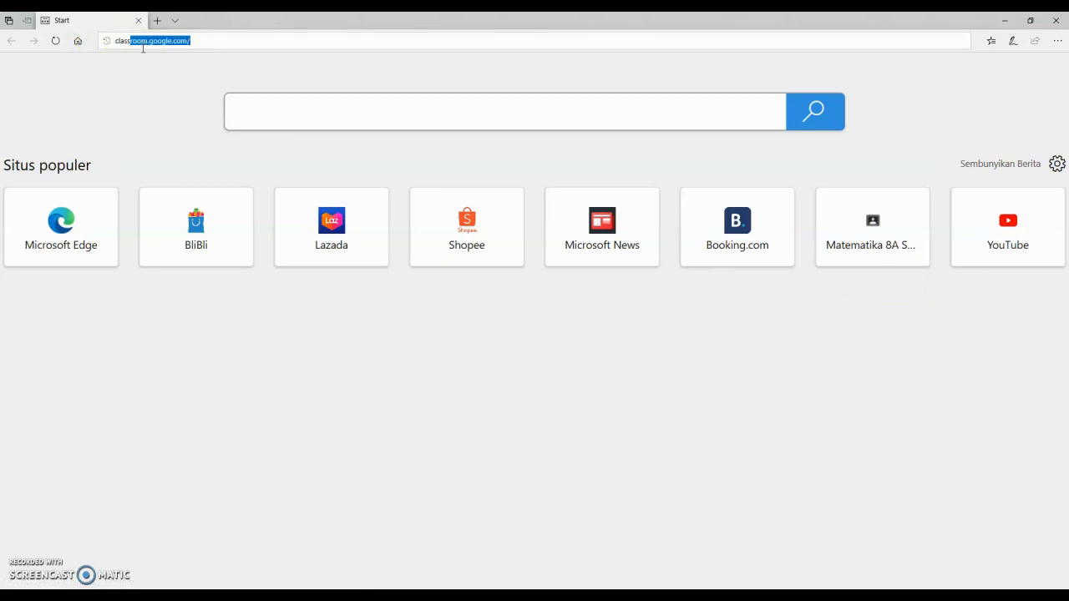
Step: Go to Google Classroom and enter the Matematika 8A class
{"action": "left_click", "coordinate": [169, 40]}
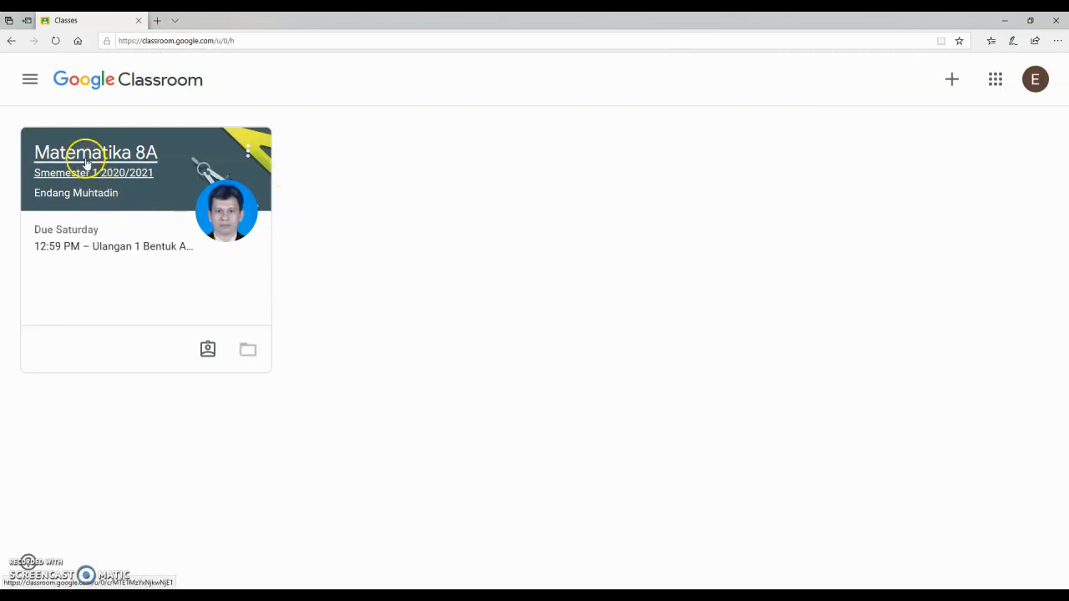
{"action": "left_click", "coordinate": [84, 155]}
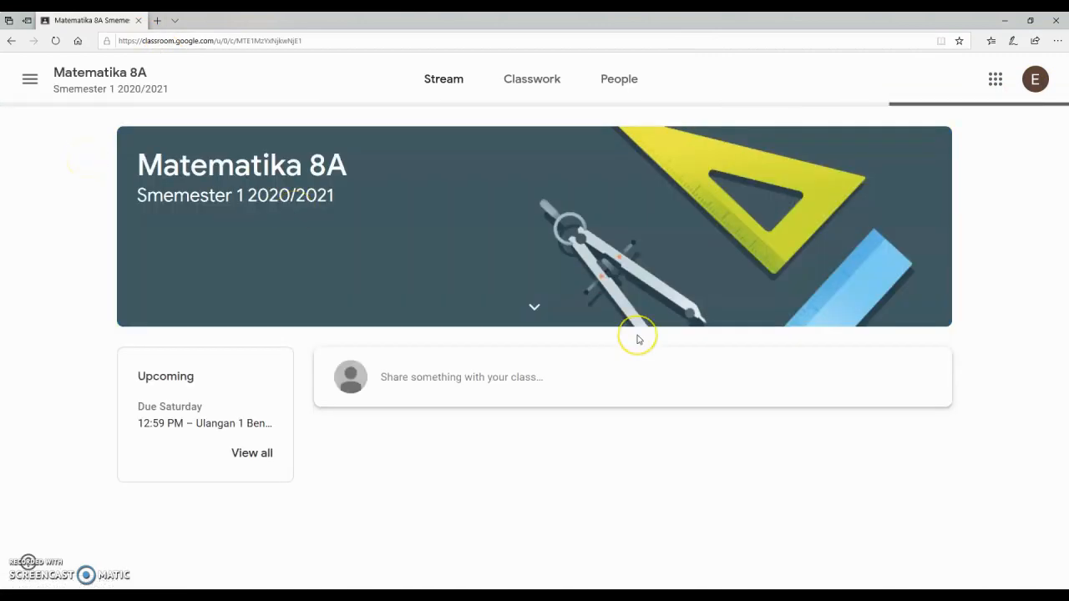
{"action": "scroll", "coordinate": [638, 334], "scroll_direction": "down", "scroll_amount": 4}
{"action": "scroll", "coordinate": [567, 313], "scroll_direction": "up", "scroll_amount": 3}
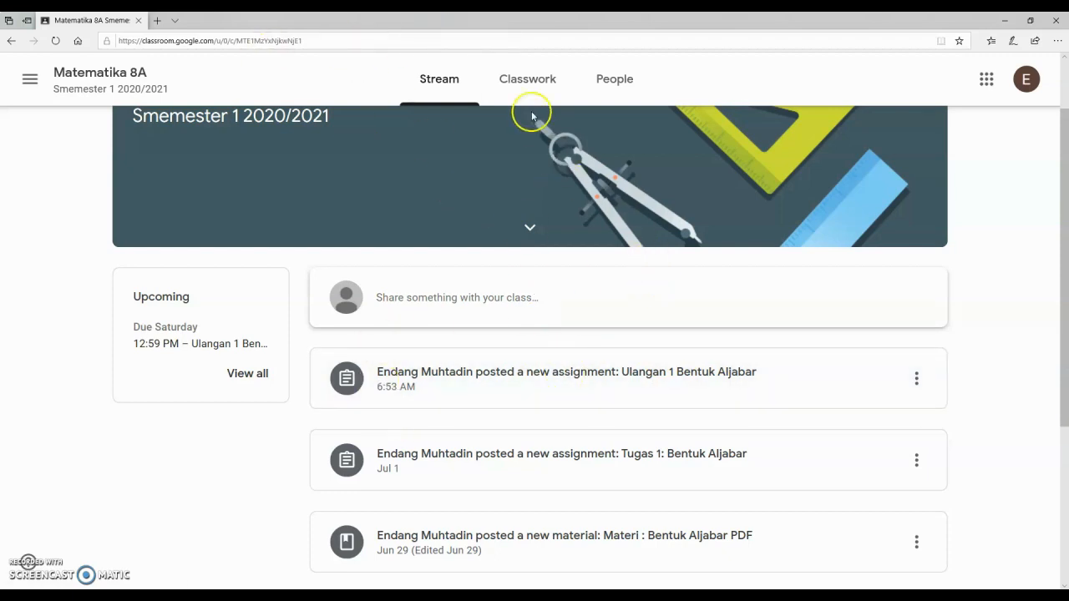
Step: Open the Ulangan 1 Bentuk Aljabar quiz form from the Classwork list
{"action": "left_click", "coordinate": [531, 88]}
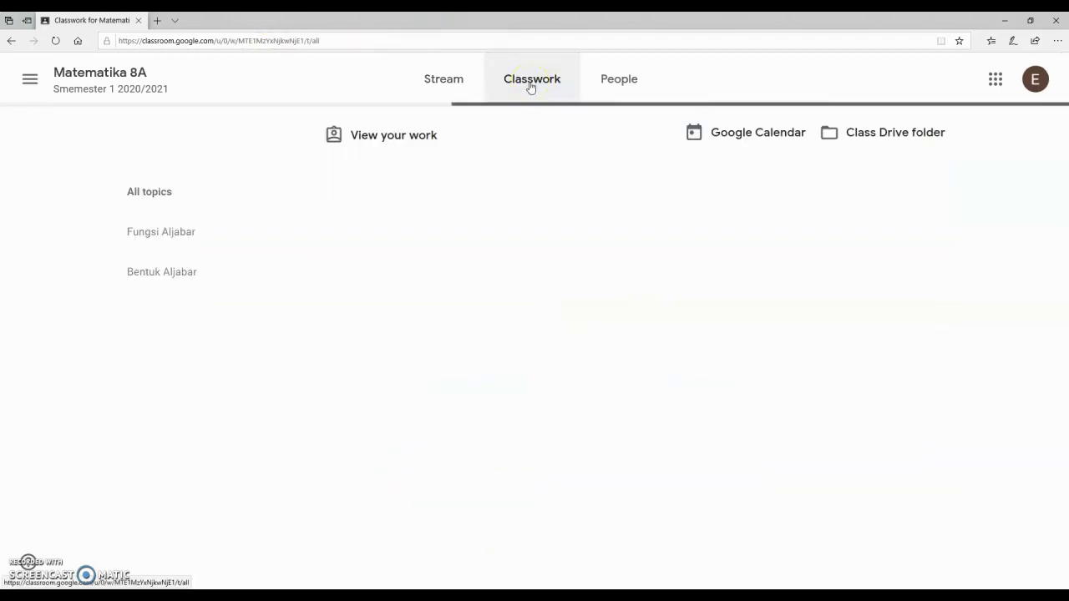
{"action": "scroll", "coordinate": [530, 88], "scroll_direction": "down", "scroll_amount": 1}
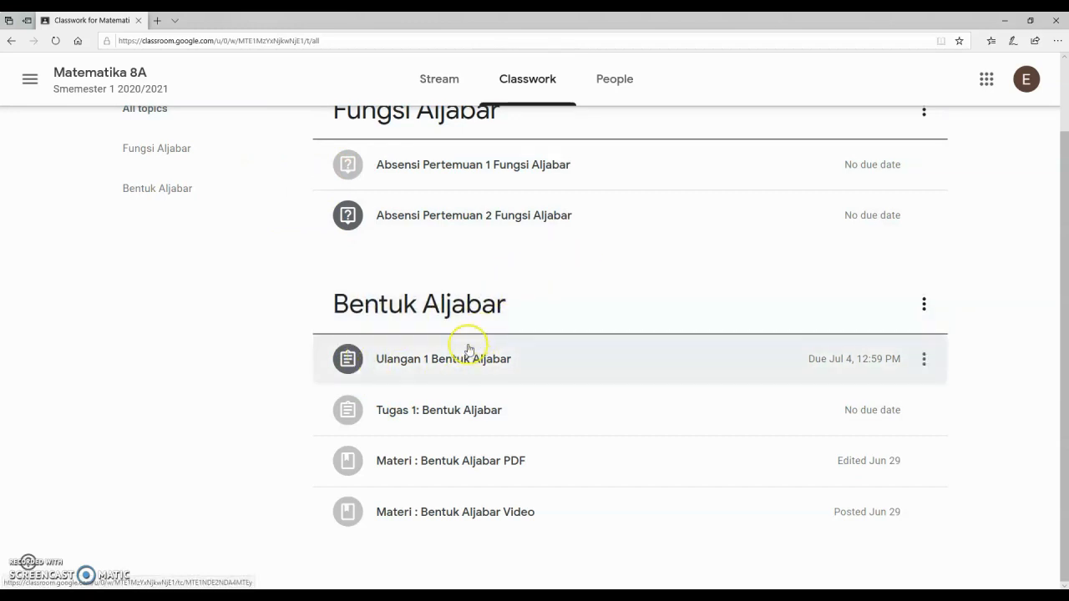
{"action": "left_click", "coordinate": [451, 365]}
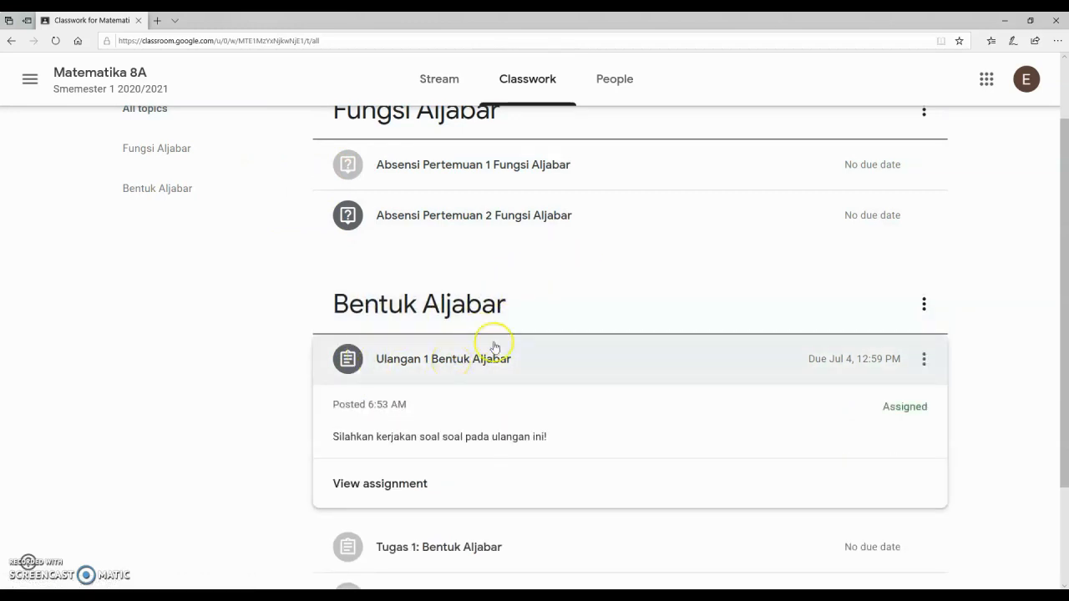
{"action": "scroll", "coordinate": [580, 336], "scroll_direction": "down", "scroll_amount": 2}
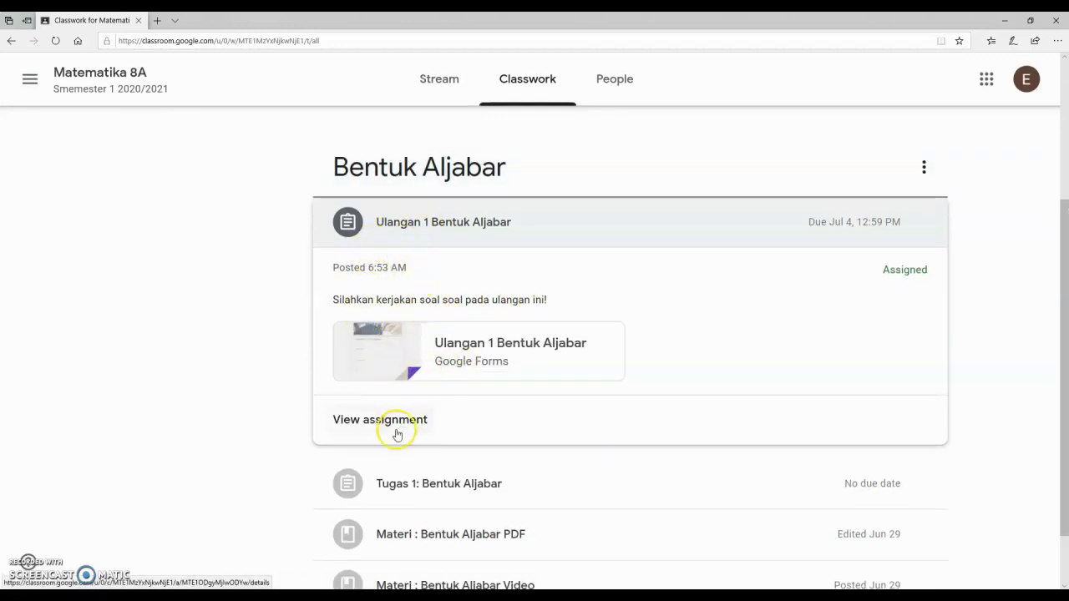
{"action": "left_click", "coordinate": [470, 355]}
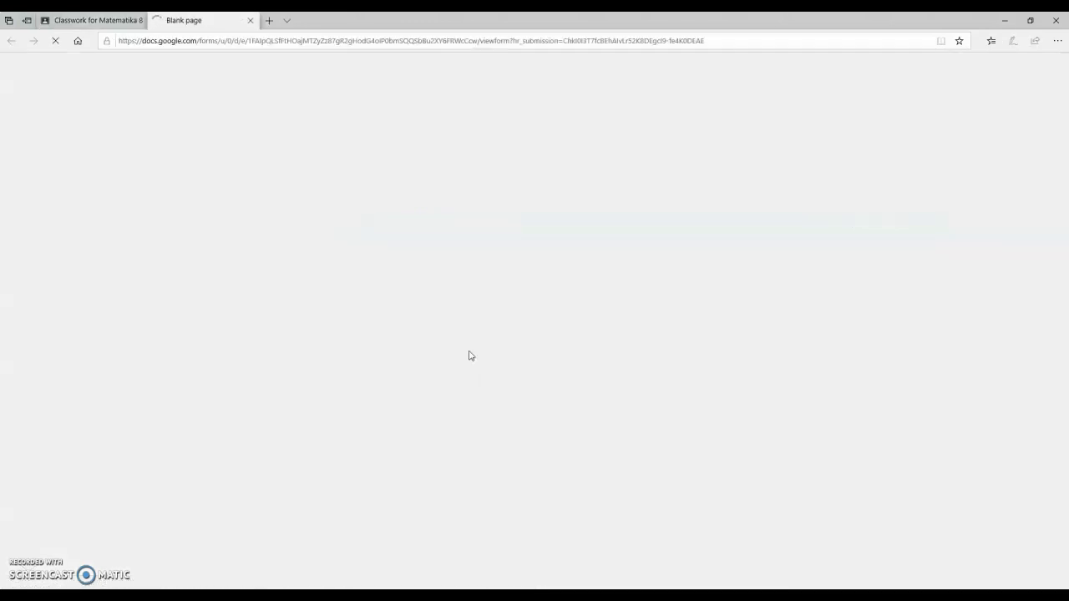
Step: Fill in the quiz's required email field
{"action": "scroll", "coordinate": [469, 355], "scroll_direction": "down", "scroll_amount": 2}
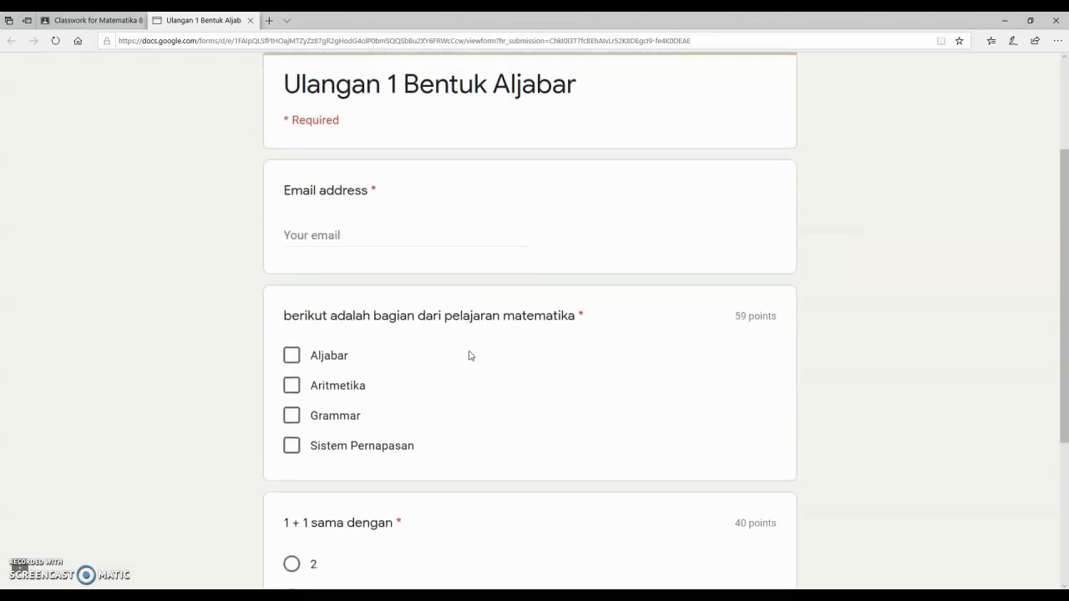
{"action": "left_click", "coordinate": [356, 239]}
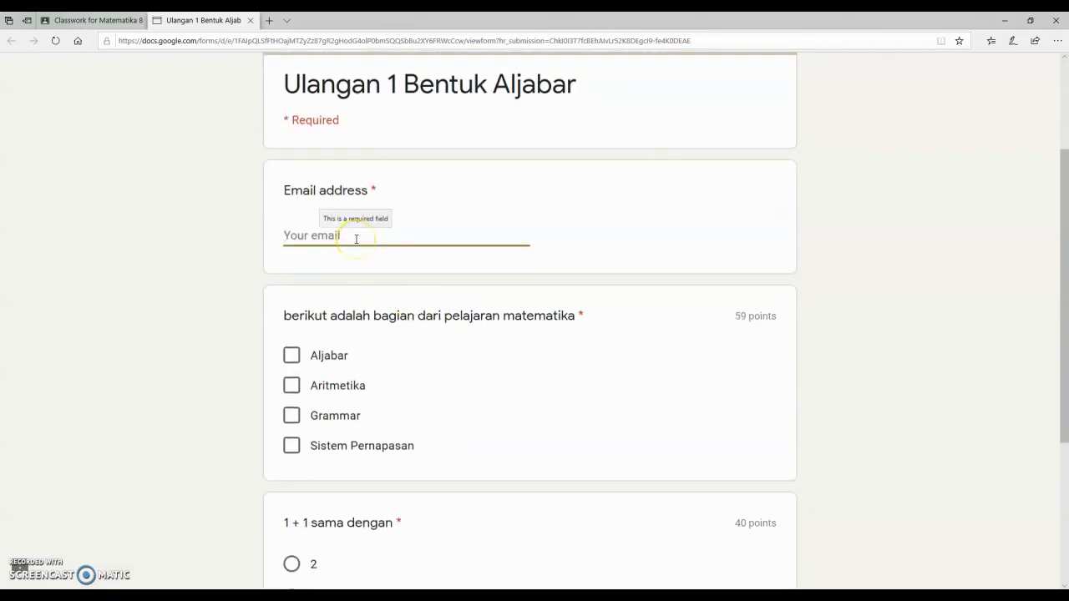
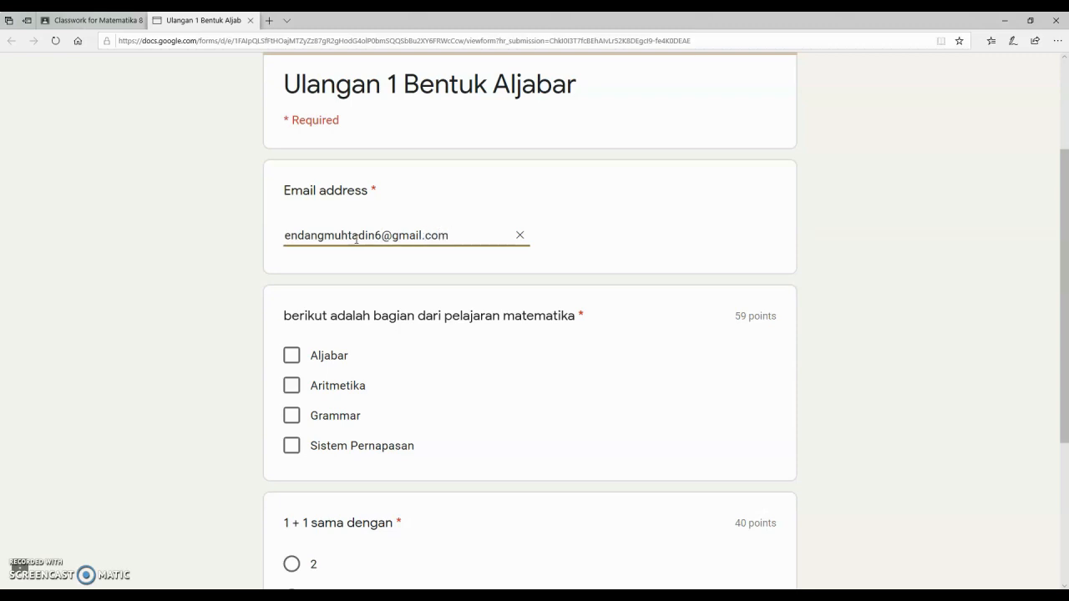
{"action": "scroll", "coordinate": [496, 376], "scroll_direction": "down", "scroll_amount": 2}
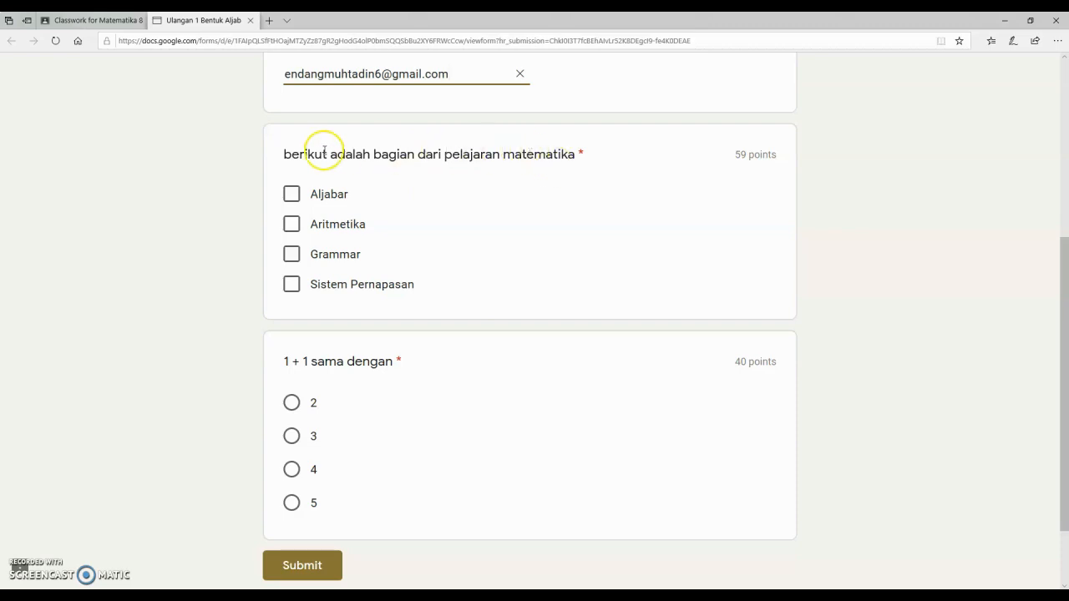
Step: Tick Aljabar and Grammar as answers and submit the quiz
{"action": "left_click", "coordinate": [292, 200]}
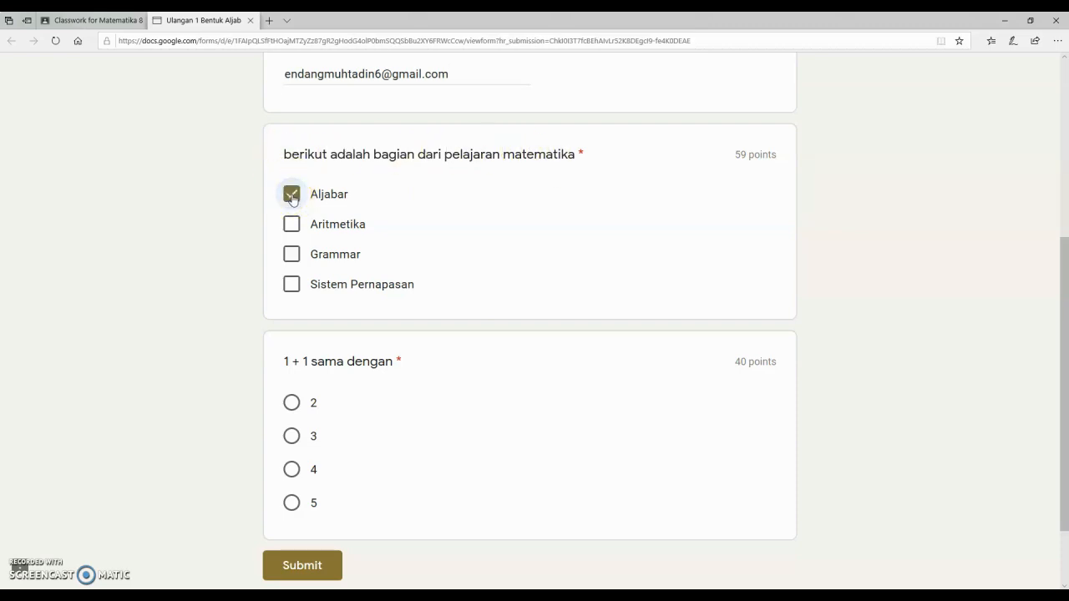
{"action": "left_click", "coordinate": [293, 254]}
{"action": "scroll", "coordinate": [520, 325], "scroll_direction": "down", "scroll_amount": 1}
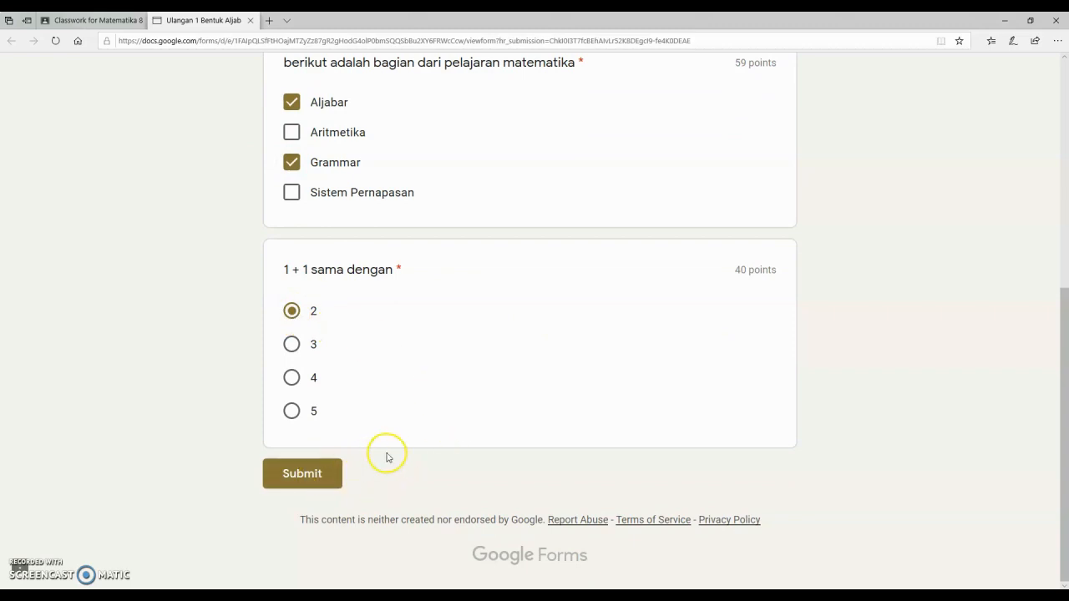
{"action": "left_click", "coordinate": [310, 472]}
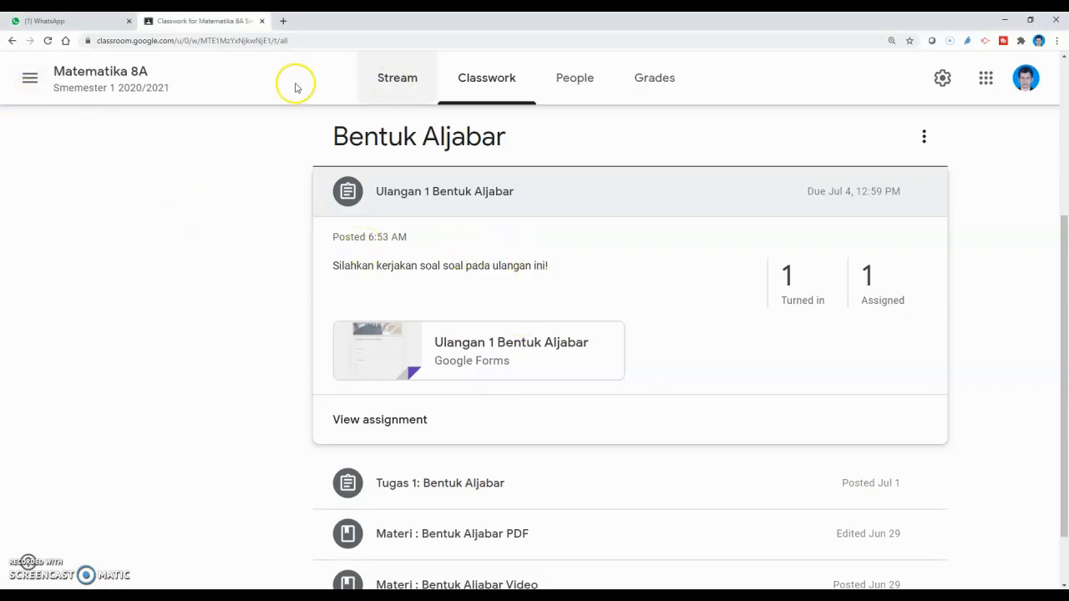
Step: Open the list of students who turned in Ulangan 1 Bentuk Aljabar
{"action": "left_click", "coordinate": [120, 88]}
{"action": "scroll", "coordinate": [544, 359], "scroll_direction": "down", "scroll_amount": 2}
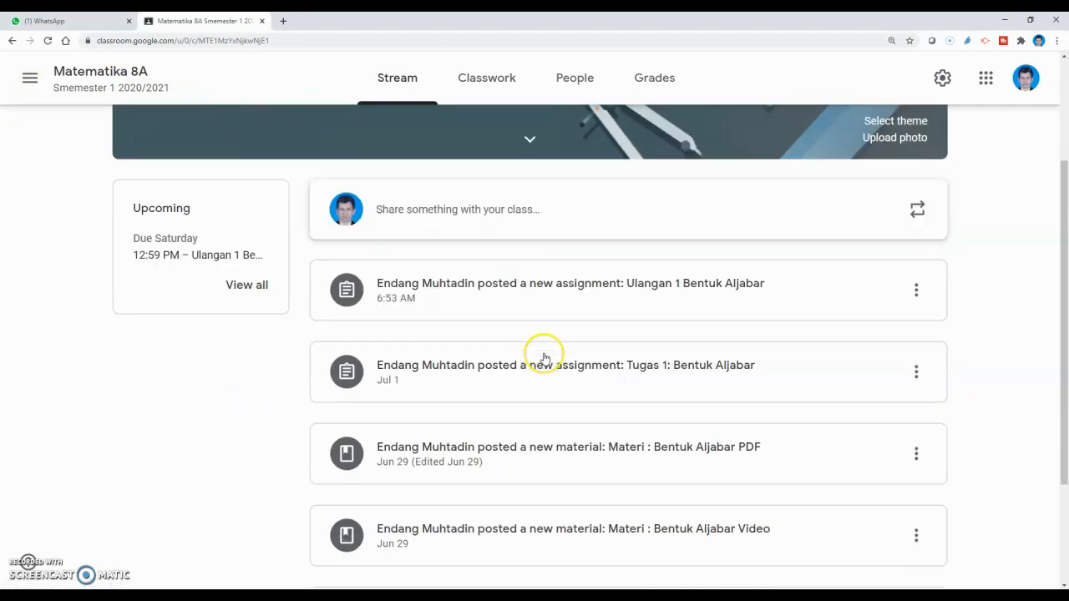
{"action": "scroll", "coordinate": [496, 286], "scroll_direction": "up", "scroll_amount": 2}
{"action": "left_click", "coordinate": [484, 81]}
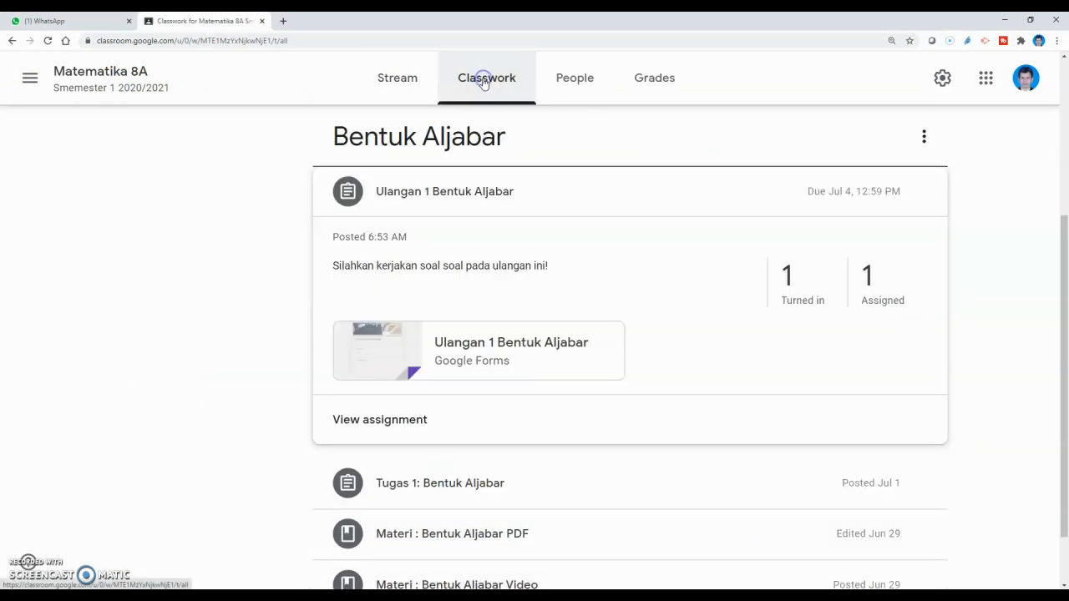
{"action": "scroll", "coordinate": [488, 81], "scroll_direction": "down", "scroll_amount": 1}
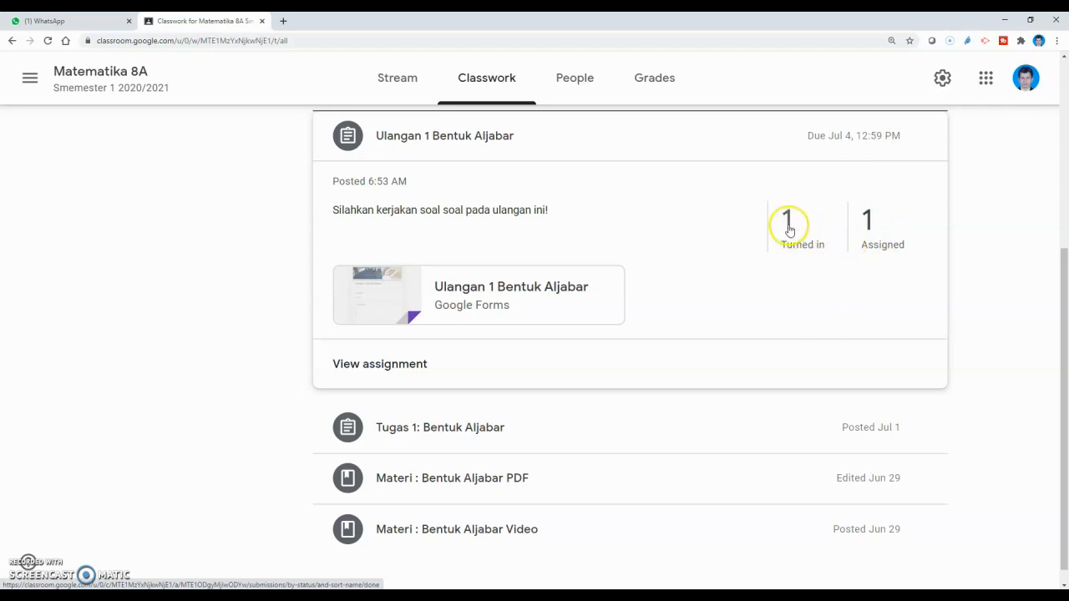
{"action": "left_click", "coordinate": [790, 230]}
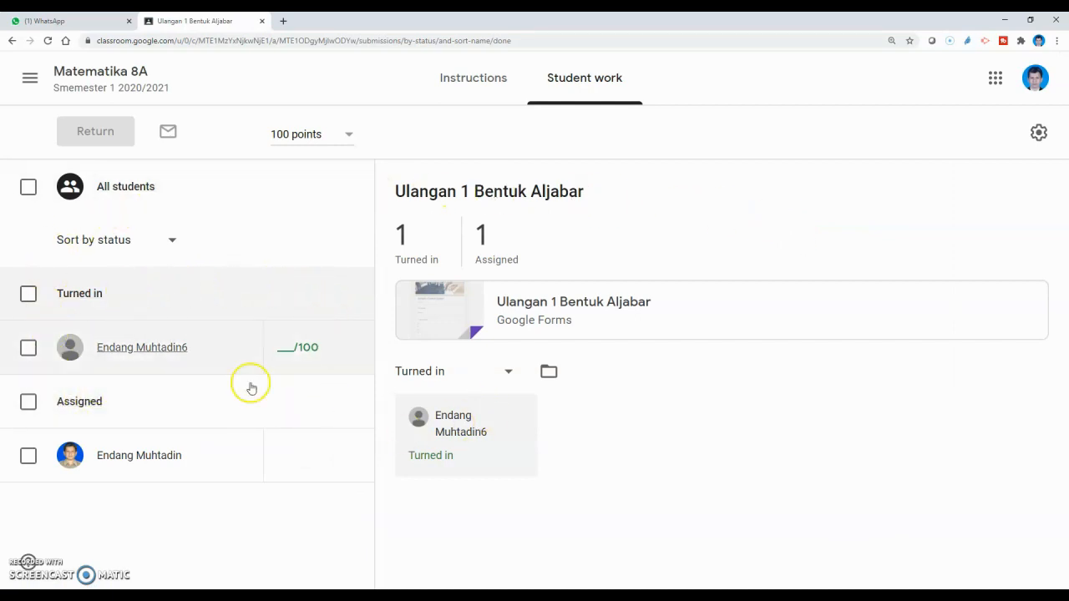
Step: Preview the quiz form in a new tab, then return to Student work
{"action": "left_click", "coordinate": [428, 315]}
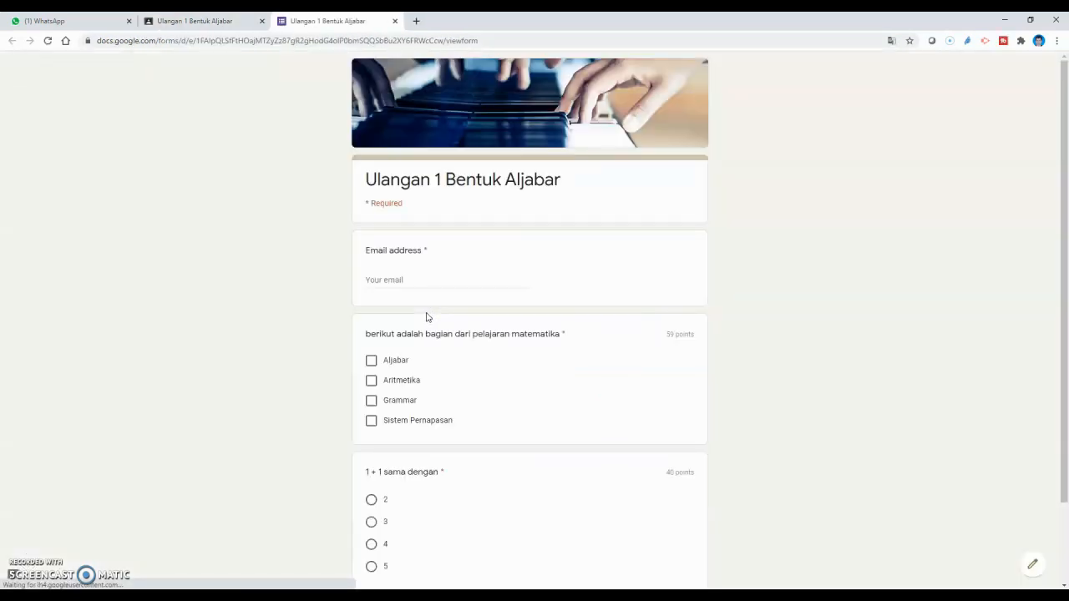
{"action": "scroll", "coordinate": [483, 377], "scroll_direction": "down", "scroll_amount": 3}
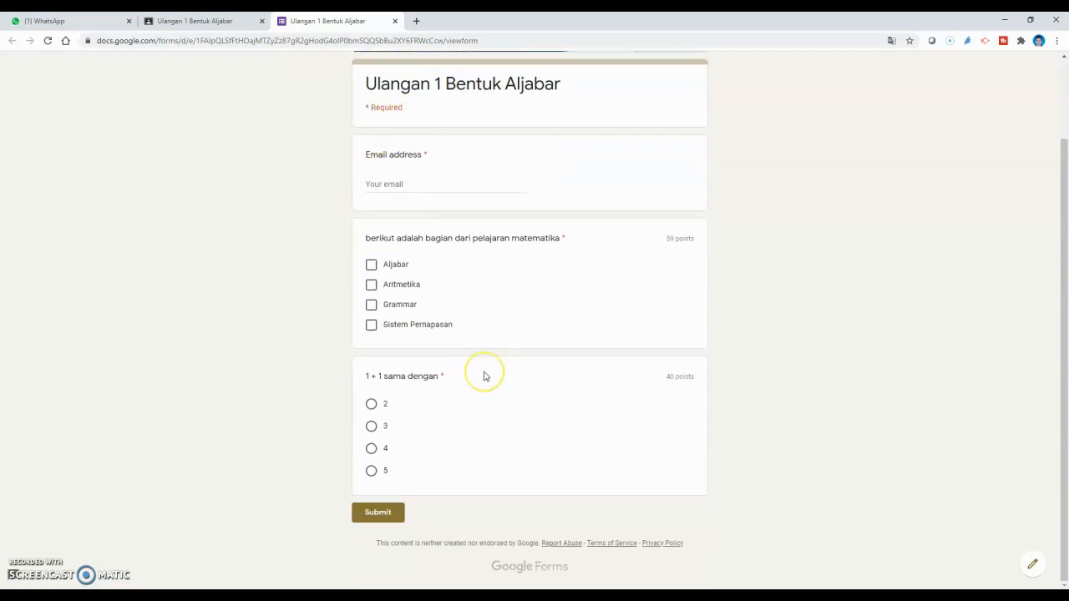
{"action": "scroll", "coordinate": [483, 378], "scroll_direction": "up", "scroll_amount": 3}
{"action": "left_click", "coordinate": [163, 20]}
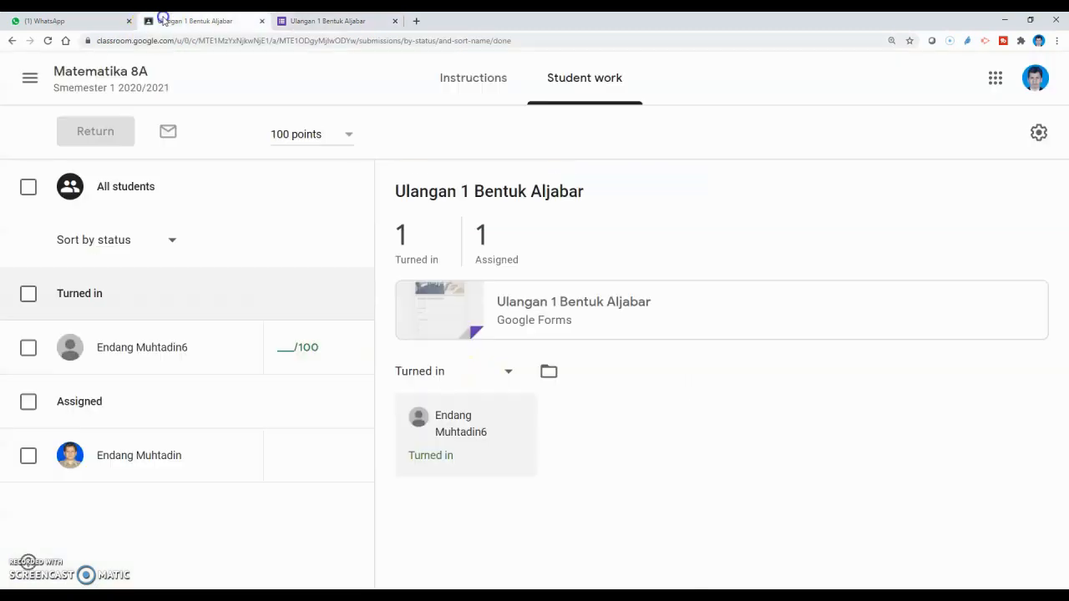